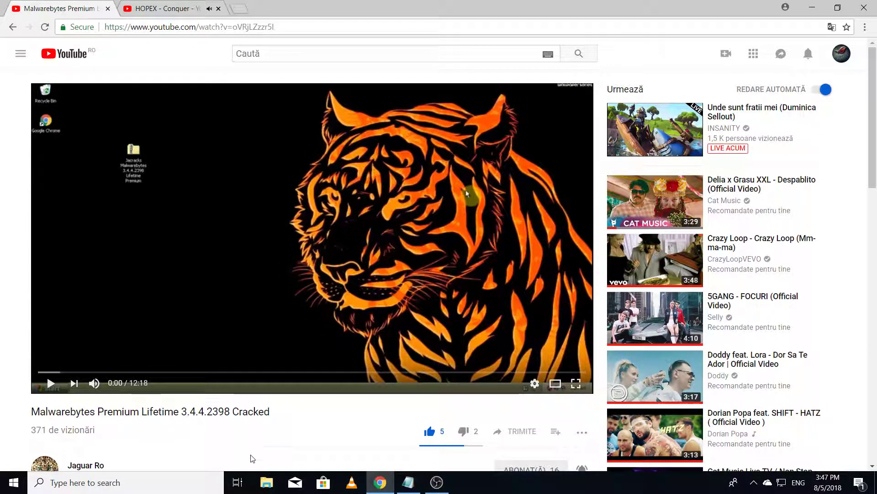
{"action": "scroll", "coordinate": [264, 400], "scroll_direction": "down", "scroll_amount": 1}
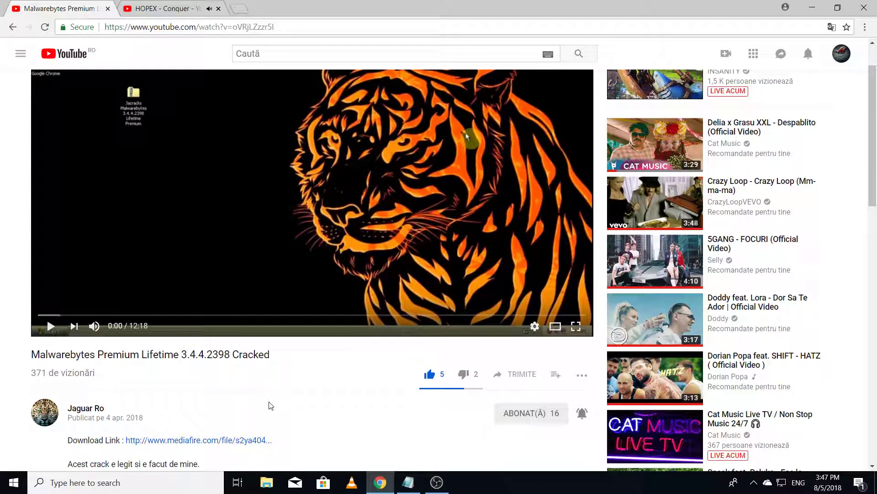
{"action": "scroll", "coordinate": [271, 391], "scroll_direction": "up", "scroll_amount": 1}
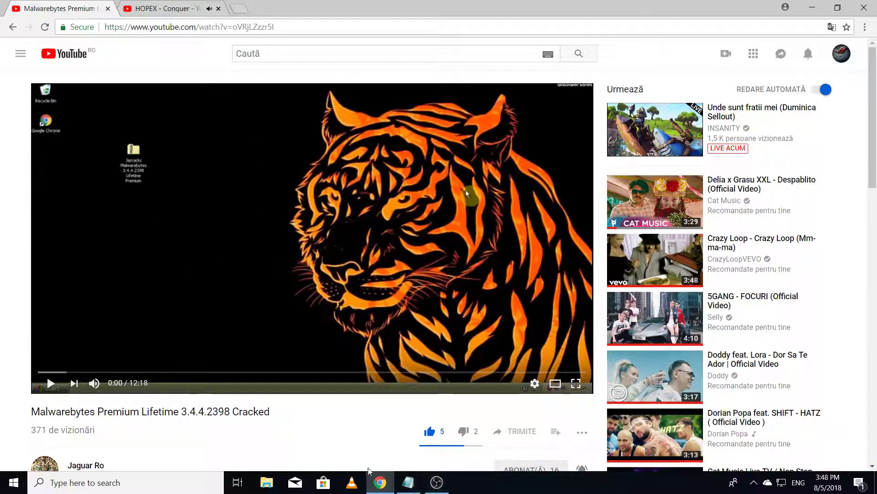
{"action": "mouse_move", "coordinate": [379, 490]}
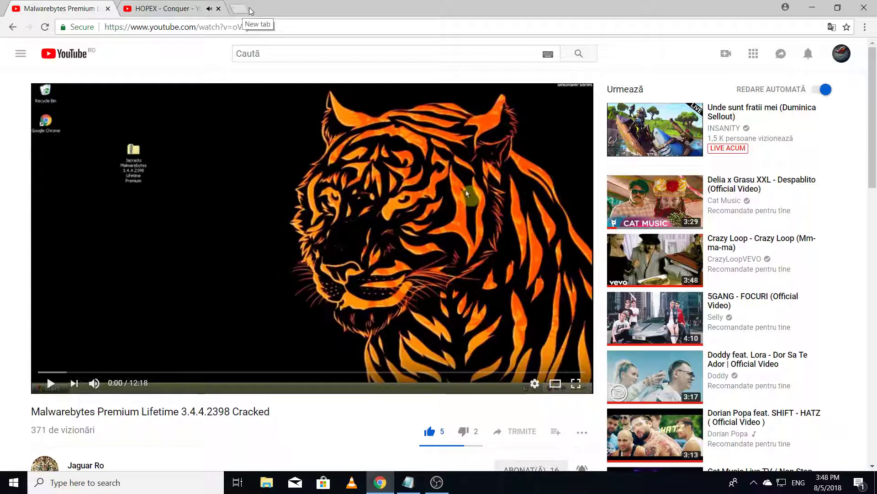
{"action": "left_click", "coordinate": [436, 482]}
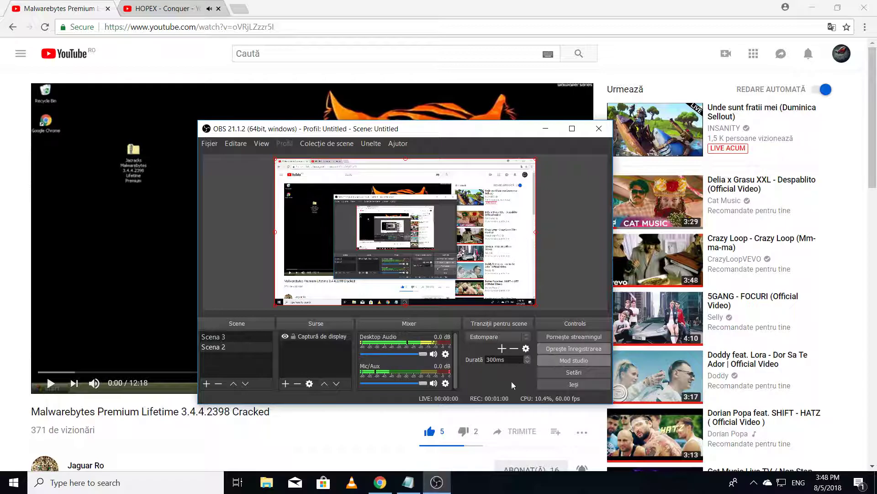
{"action": "left_click", "coordinate": [436, 482]}
Copy the MEGA download link from lupu.txt in Notepad and minimize the text file.
{"action": "left_click", "coordinate": [408, 482]}
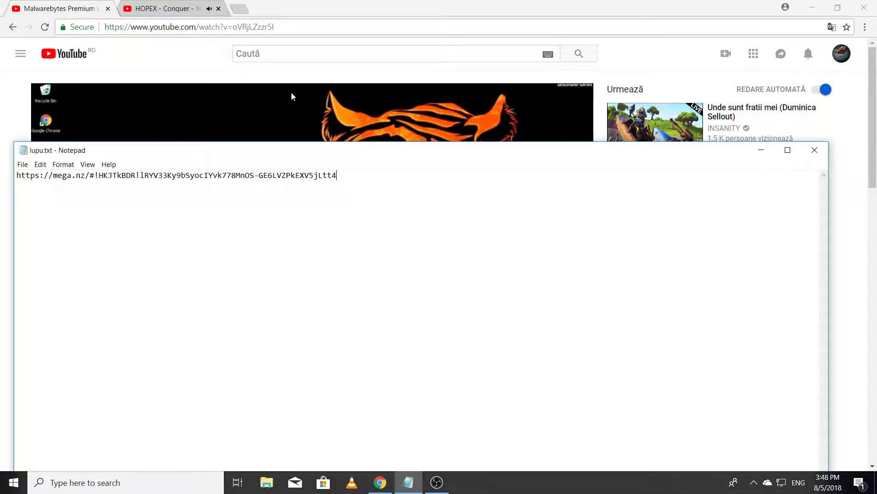
{"action": "left_click_drag", "start_coordinate": [337, 175], "coordinate": [17, 177]}
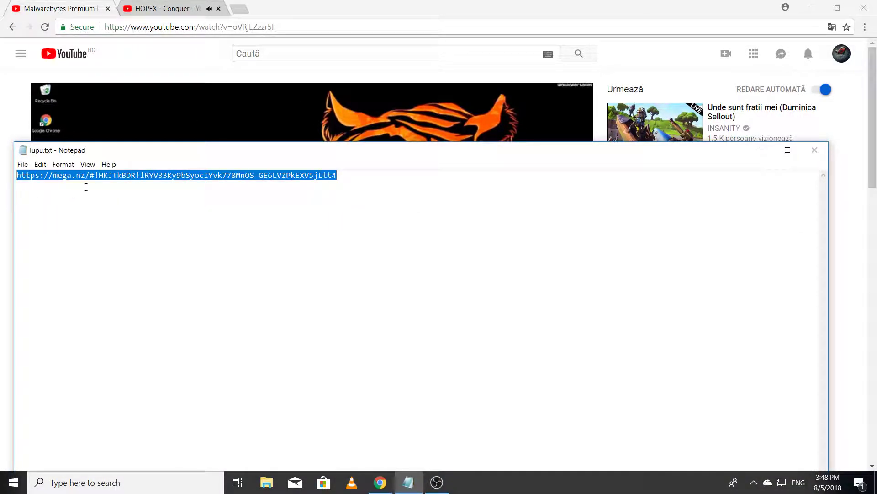
{"action": "right_click", "coordinate": [95, 176]}
{"action": "left_click", "coordinate": [116, 207]}
{"action": "left_click", "coordinate": [762, 151]}
Open the copied MEGA link in a new browser tab and close the Malwarebytes video tab.
{"action": "left_click", "coordinate": [239, 9]}
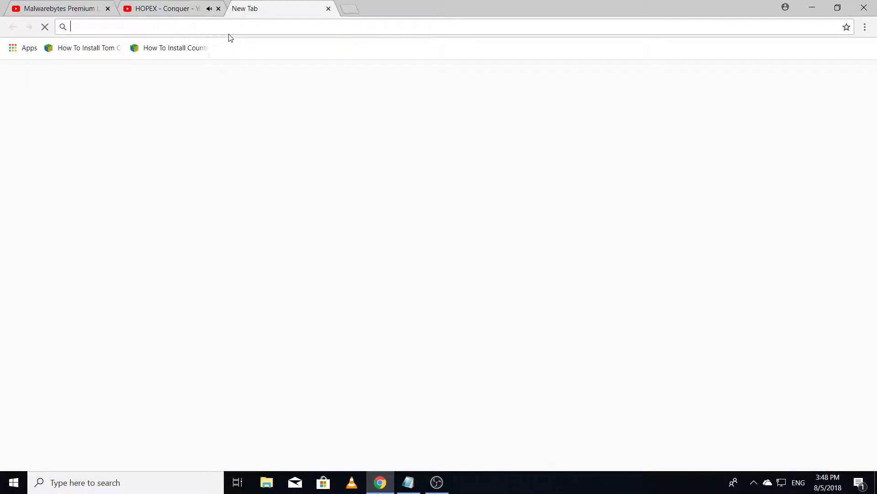
{"action": "key", "text": "ctrl+v"}
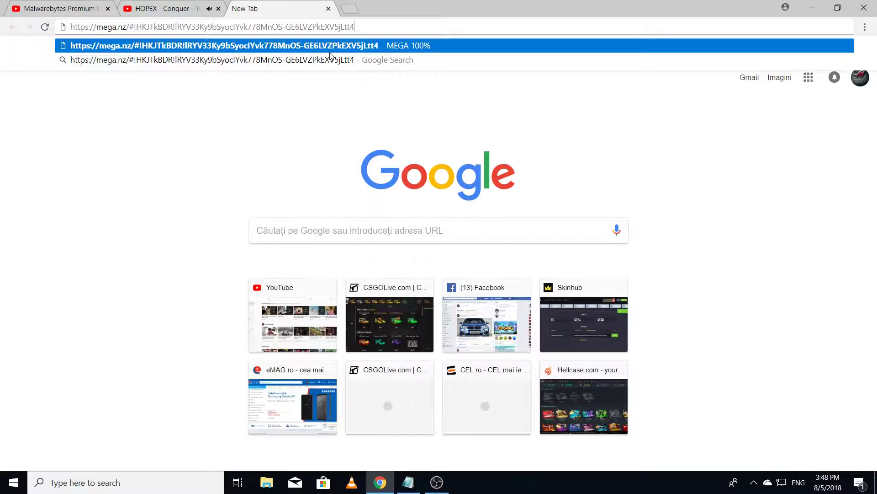
{"action": "key", "text": "Return"}
{"action": "left_click", "coordinate": [108, 9]}
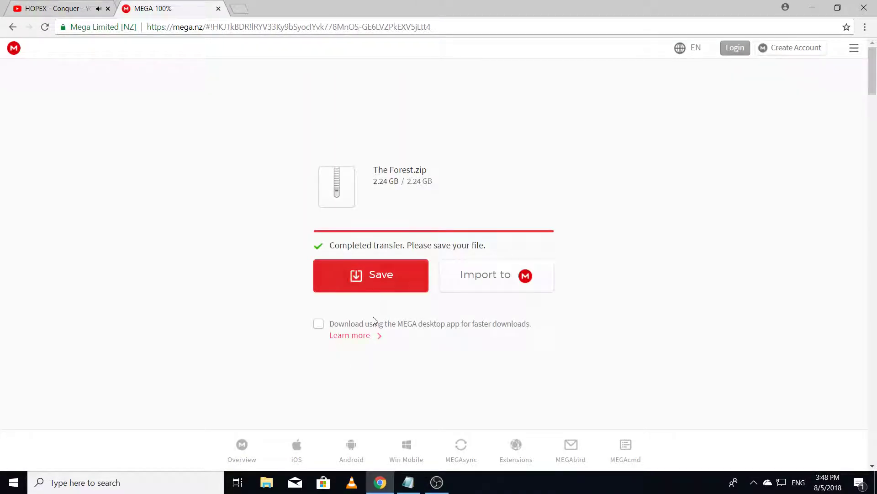
{"action": "left_click", "coordinate": [45, 26]}
{"action": "left_click", "coordinate": [392, 288]}
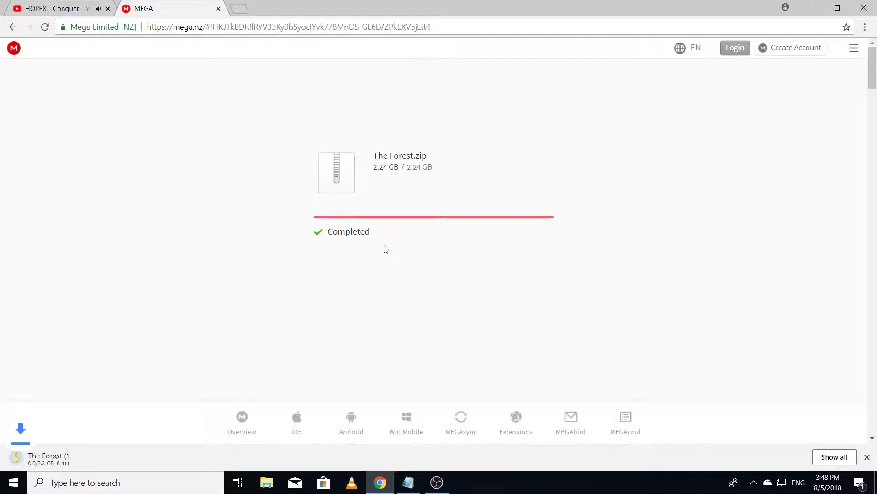
{"action": "left_click", "coordinate": [118, 458]}
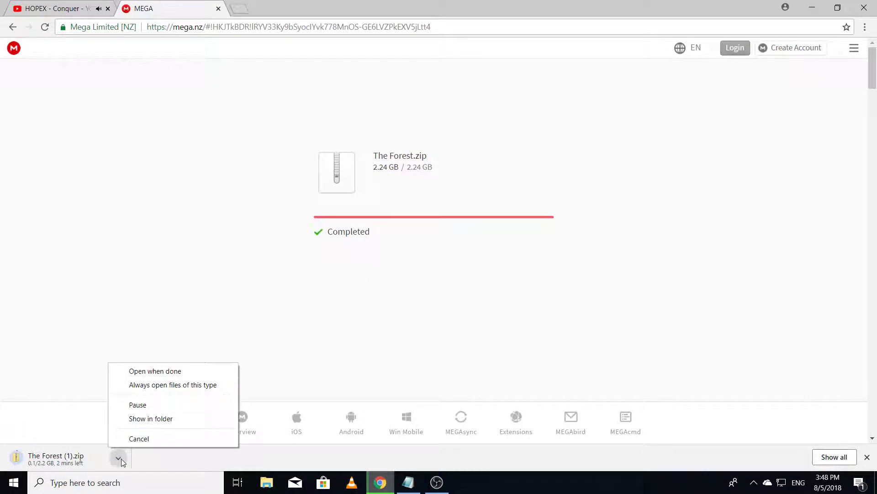
{"action": "left_click", "coordinate": [186, 374]}
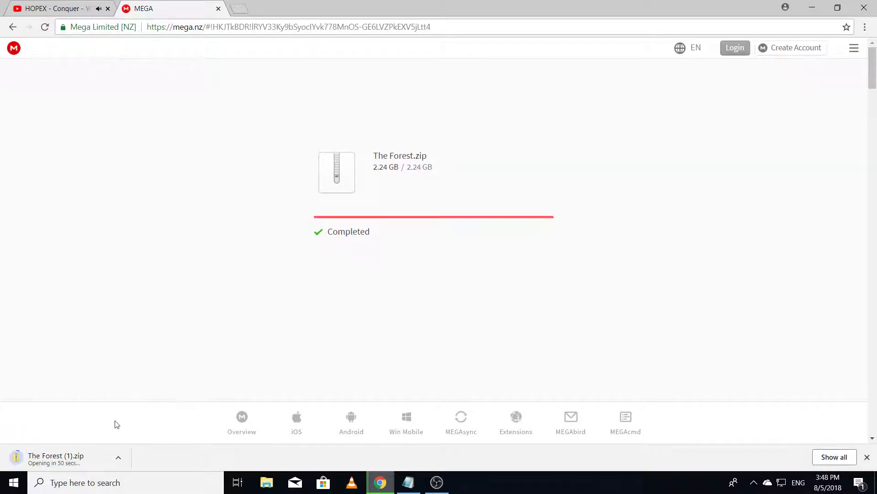
{"action": "left_click", "coordinate": [118, 459]}
{"action": "left_click", "coordinate": [127, 438]}
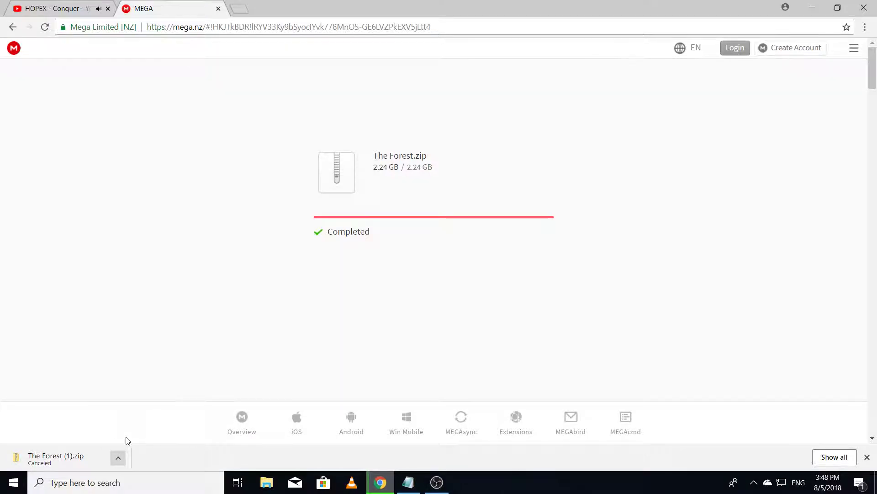
Reload the MEGA page and download The Forest.zip through the browser.
{"action": "left_click", "coordinate": [412, 222]}
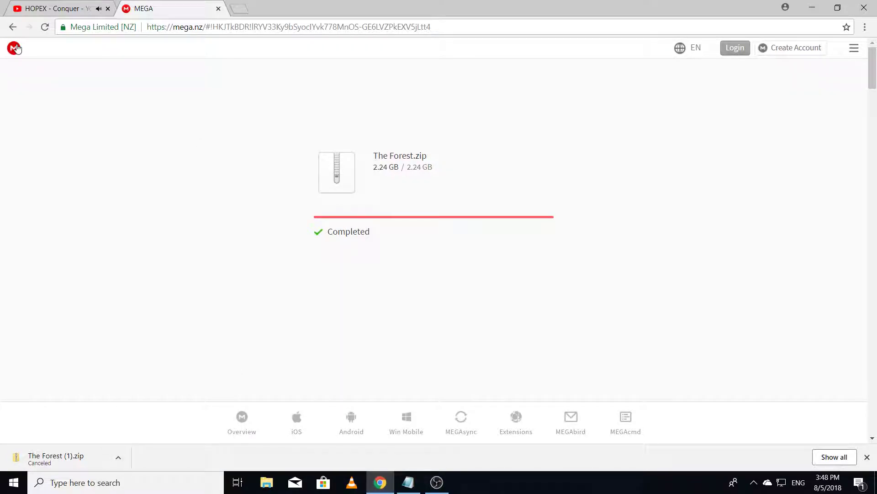
{"action": "left_click", "coordinate": [45, 27]}
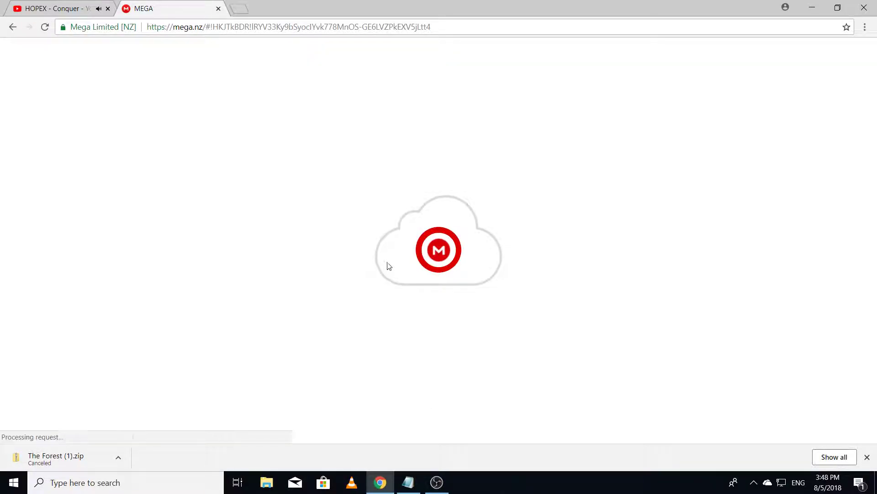
{"action": "left_click", "coordinate": [385, 258]}
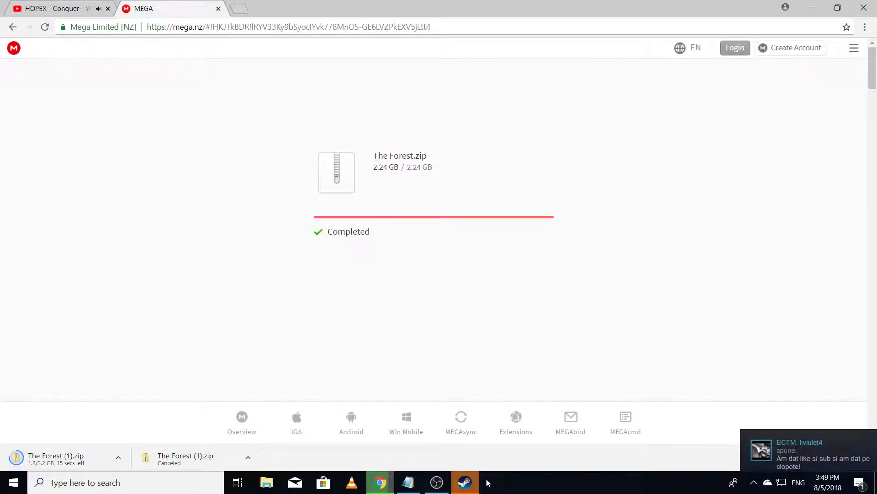
Switch to the Steam chat, send the reply "filmez" to the friend and close the chat window.
{"action": "left_click", "coordinate": [471, 487]}
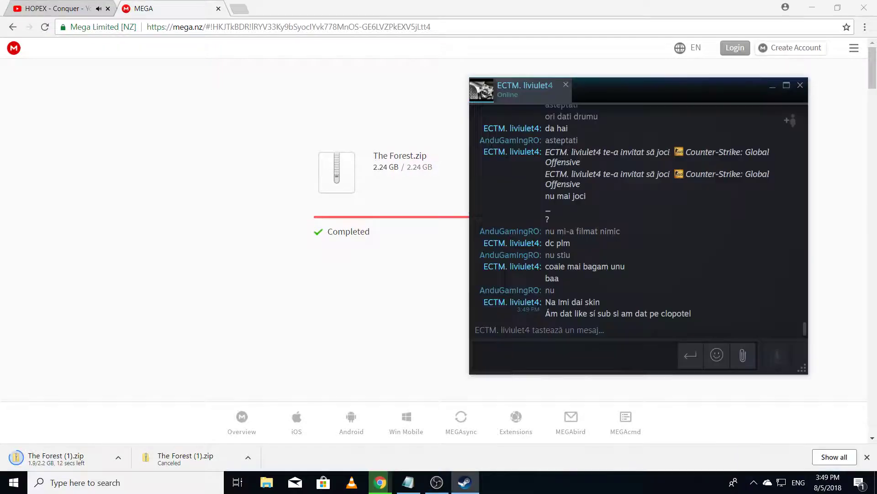
{"action": "type", "text": "film"}
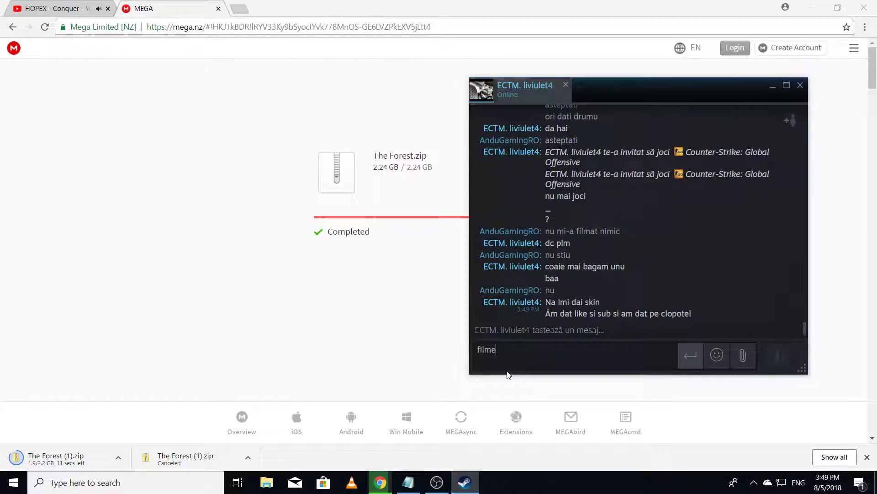
{"action": "type", "text": "e"}
{"action": "key", "text": "Return"}
{"action": "left_click", "coordinate": [802, 90]}
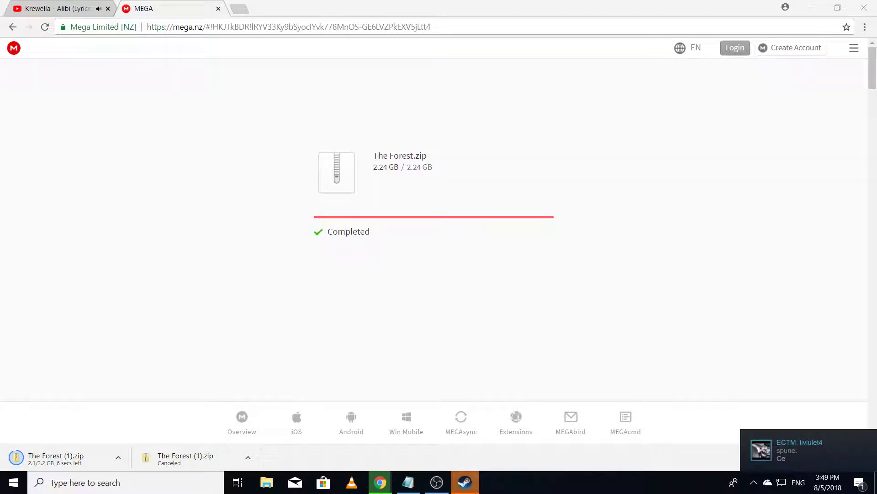
Reopen the Steam chat, answer the friend with "ai sa vezi" and close the chat window.
{"action": "left_click", "coordinate": [465, 482]}
{"action": "right_click", "coordinate": [465, 482]}
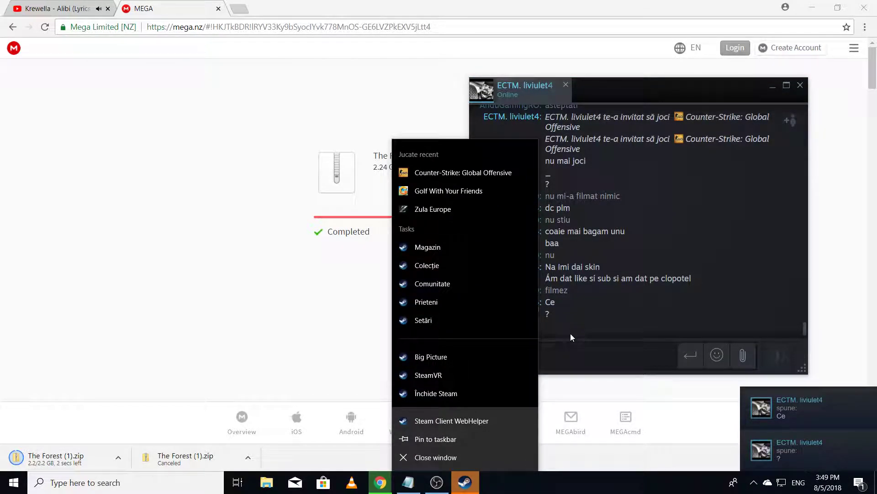
{"action": "left_click", "coordinate": [571, 333]}
{"action": "type", "text": "ai sa "}
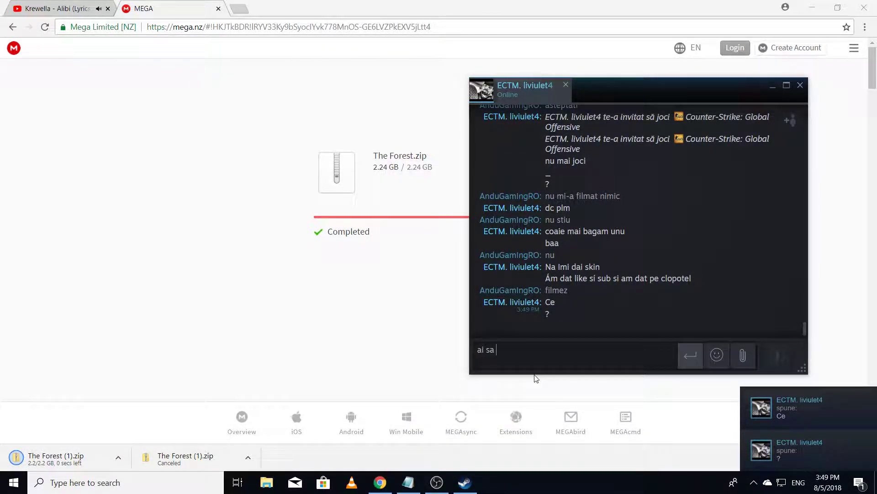
{"action": "type", "text": "vezi"}
{"action": "key", "text": "Return"}
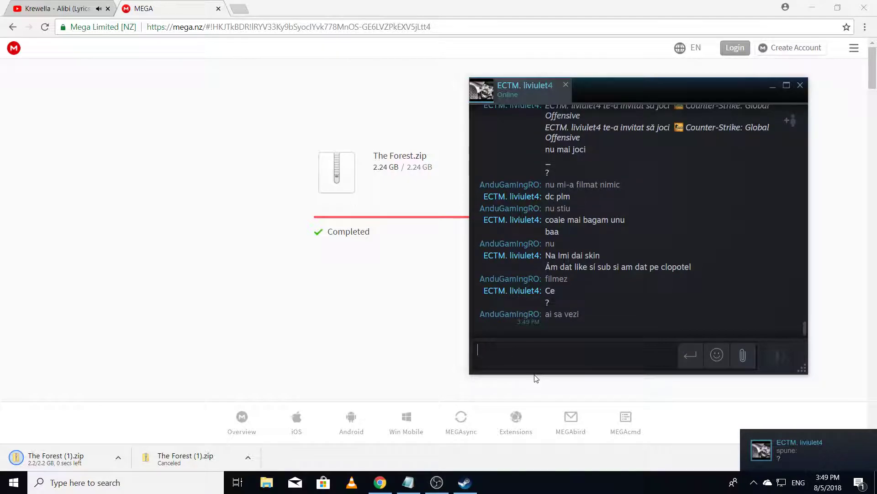
{"action": "left_click", "coordinate": [800, 85]}
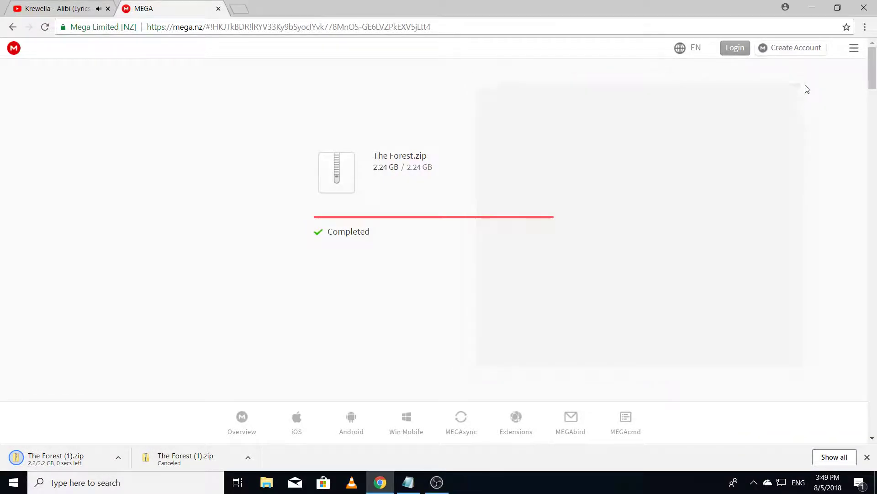
Minimize the browser and open The Forest (1).zip from the Downloads folder in File Explorer.
{"action": "left_click", "coordinate": [117, 458]}
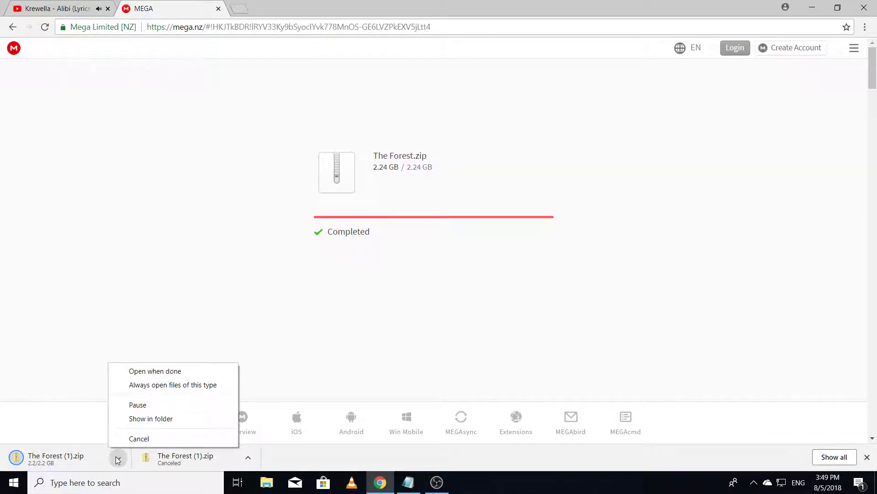
{"action": "left_click", "coordinate": [70, 372]}
{"action": "left_click", "coordinate": [268, 484]}
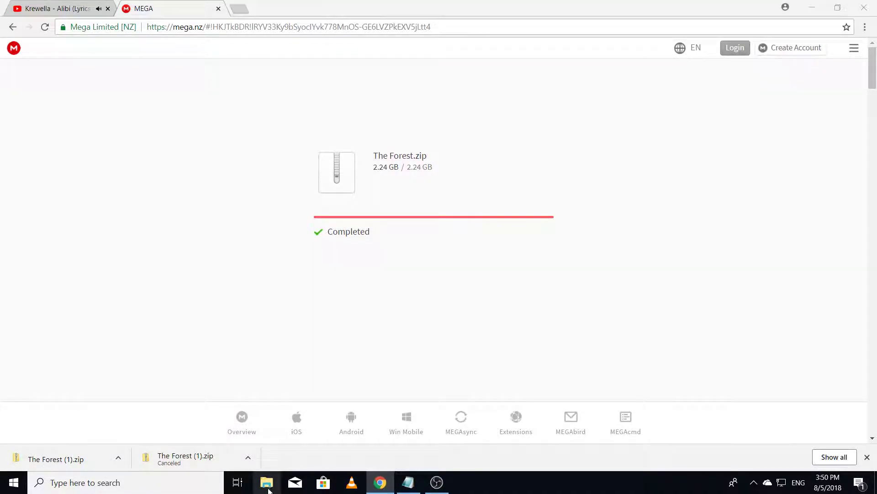
{"action": "left_click", "coordinate": [812, 7]}
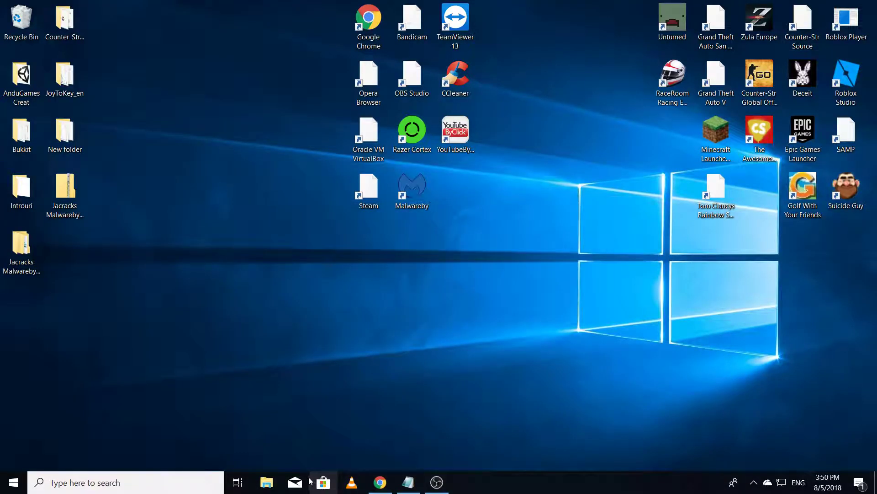
{"action": "left_click", "coordinate": [259, 482]}
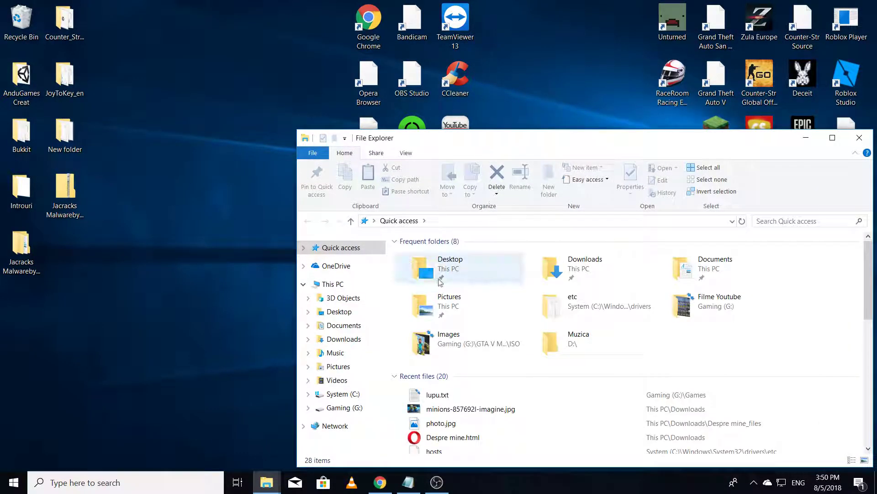
{"action": "left_click", "coordinate": [347, 339]}
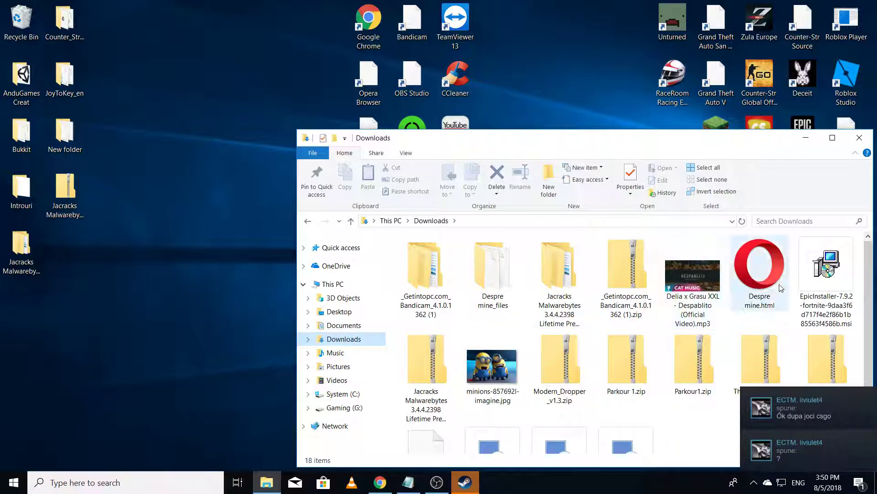
{"action": "scroll", "coordinate": [670, 306], "scroll_direction": "down", "scroll_amount": 2}
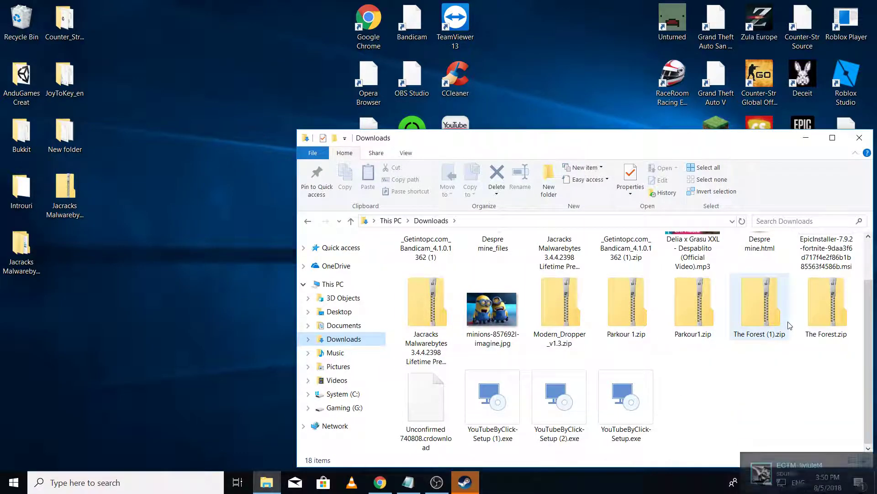
{"action": "double_click", "coordinate": [761, 310]}
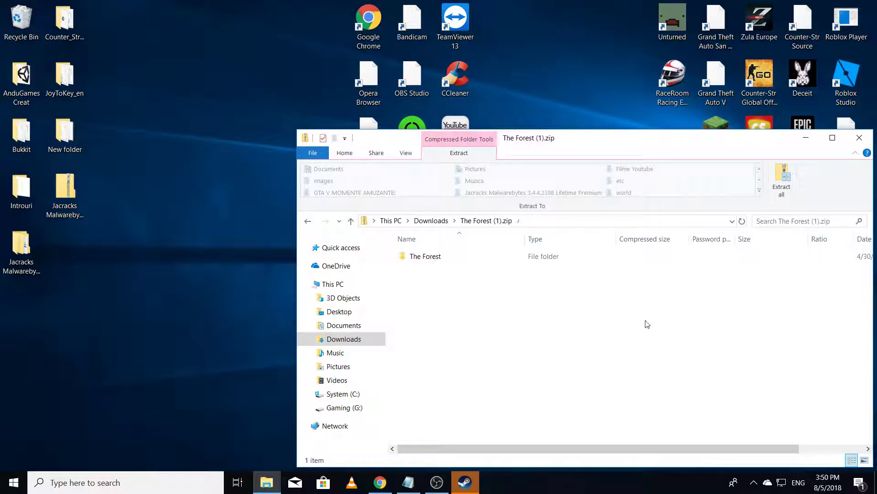
Extract The Forest folder from the archive onto the desktop and close the Steam chat window.
{"action": "left_click_drag", "start_coordinate": [420, 260], "coordinate": [157, 303]}
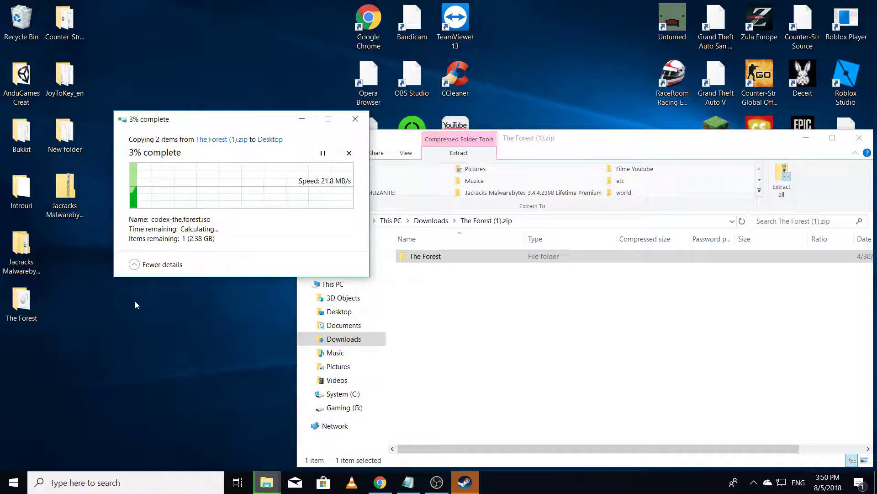
{"action": "right_click", "coordinate": [465, 482]}
{"action": "left_click", "coordinate": [460, 463]}
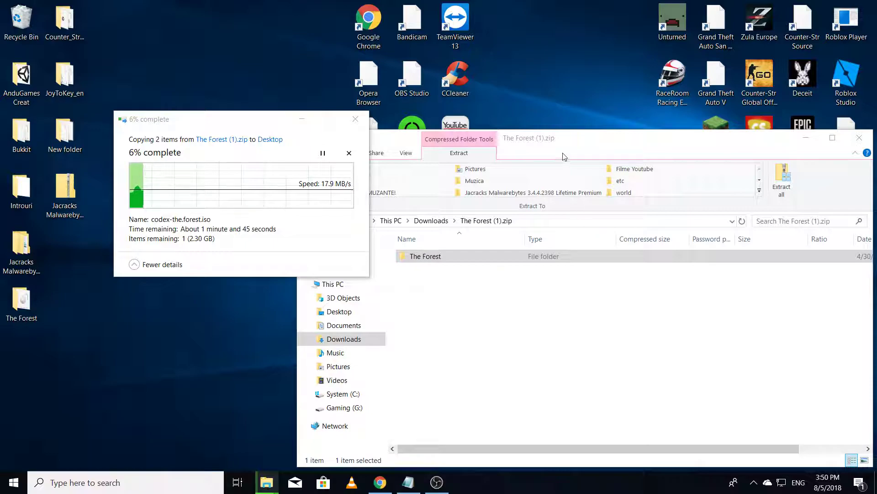
Show the Krewella - Alibi (Lyrics) tab in Chrome, and minimize both the browser and the archive window.
{"action": "left_click", "coordinate": [380, 483]}
{"action": "left_click", "coordinate": [86, 4]}
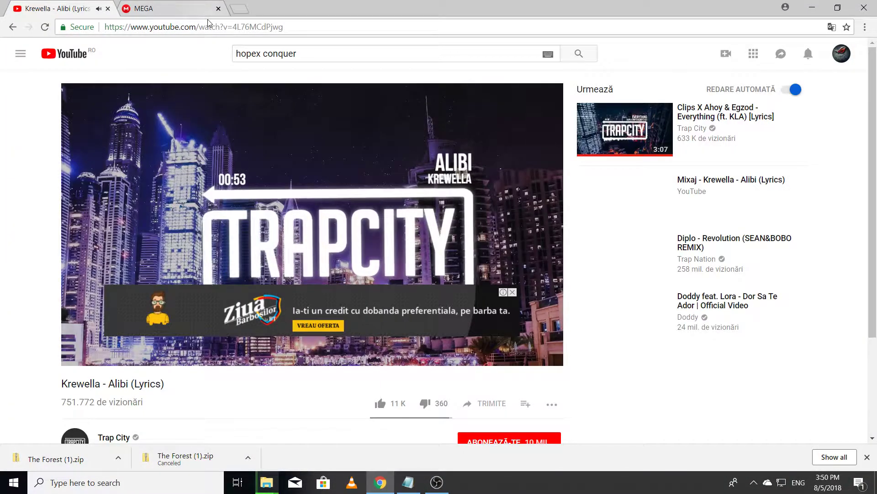
{"action": "left_click", "coordinate": [380, 482]}
{"action": "left_click_drag", "start_coordinate": [631, 177], "coordinate": [608, 255]}
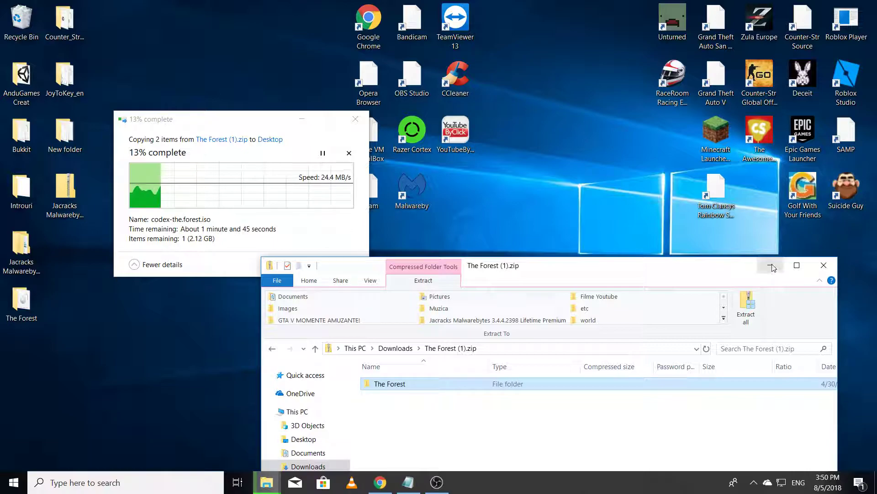
{"action": "left_click", "coordinate": [765, 258]}
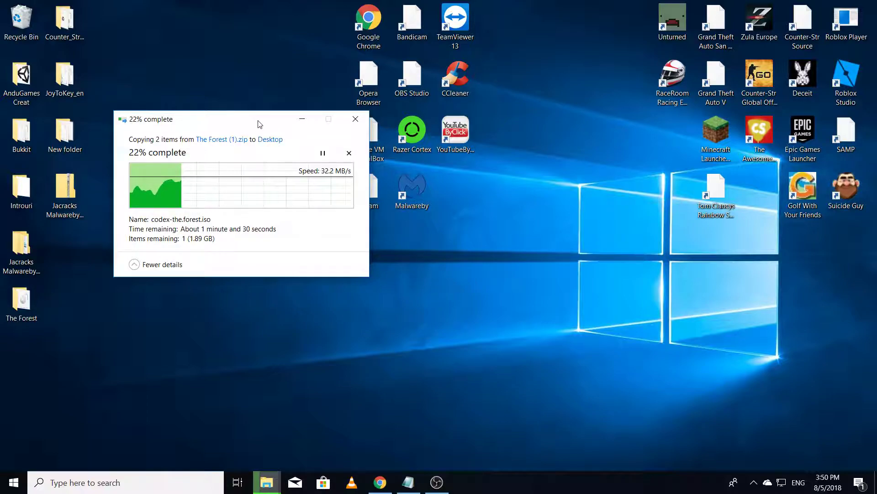
Check the Malwarebytes protection options from its system tray entry and dismiss them.
{"action": "left_click", "coordinate": [755, 490]}
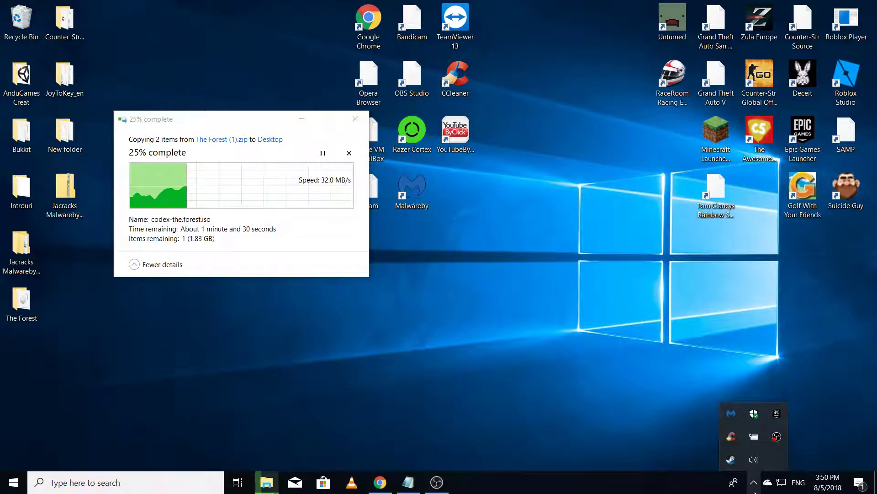
{"action": "right_click", "coordinate": [731, 413]}
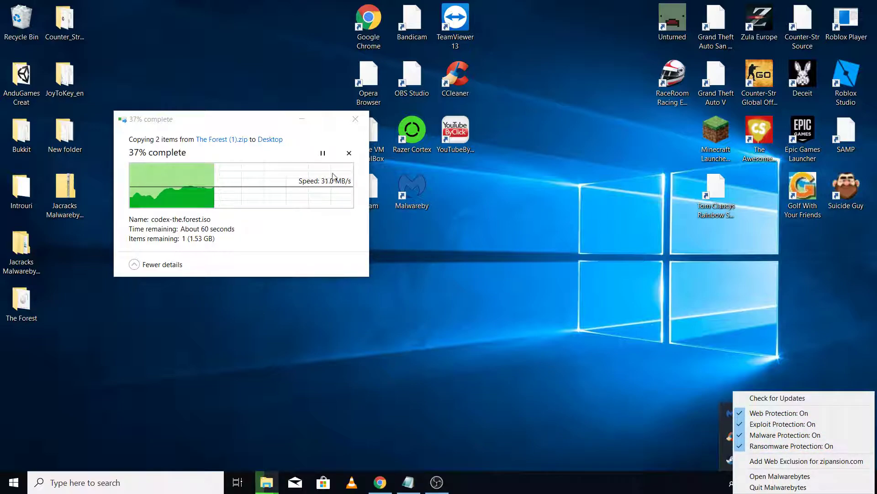
{"action": "left_click", "coordinate": [678, 334]}
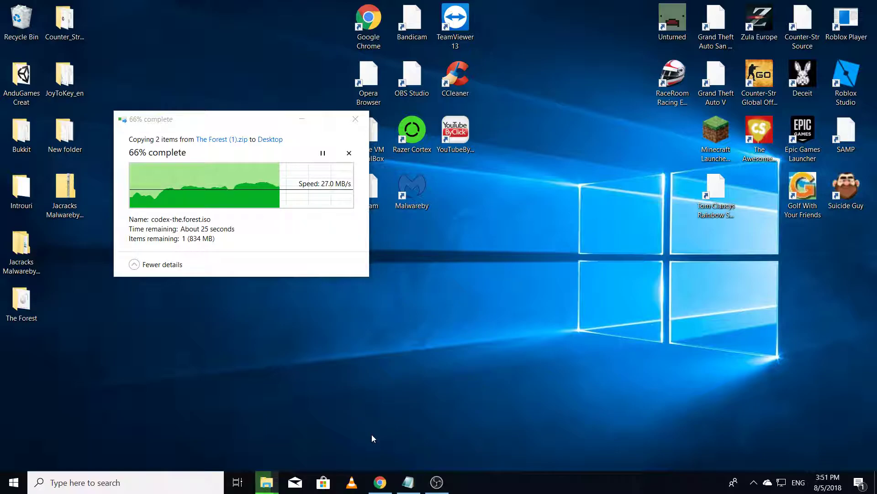
{"action": "left_click", "coordinate": [380, 483]}
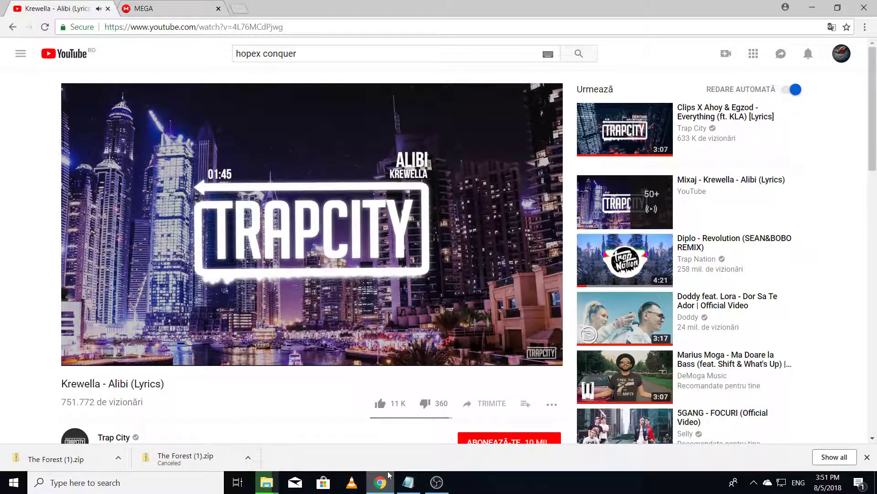
{"action": "left_click", "coordinate": [387, 480]}
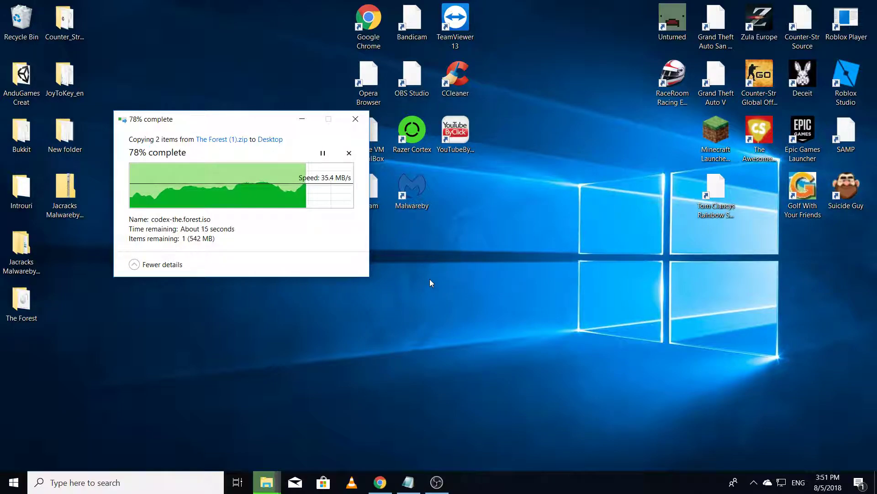
Move The Forest folder to an empty desktop area, open it and mount codex-the.forest.iso.
{"action": "mouse_move", "coordinate": [21, 21]}
{"action": "left_mouse_down"}
{"action": "mouse_move", "coordinate": [193, 478]}
{"action": "mouse_move", "coordinate": [18, 71]}
{"action": "mouse_move", "coordinate": [21, 20]}
{"action": "left_mouse_up"}
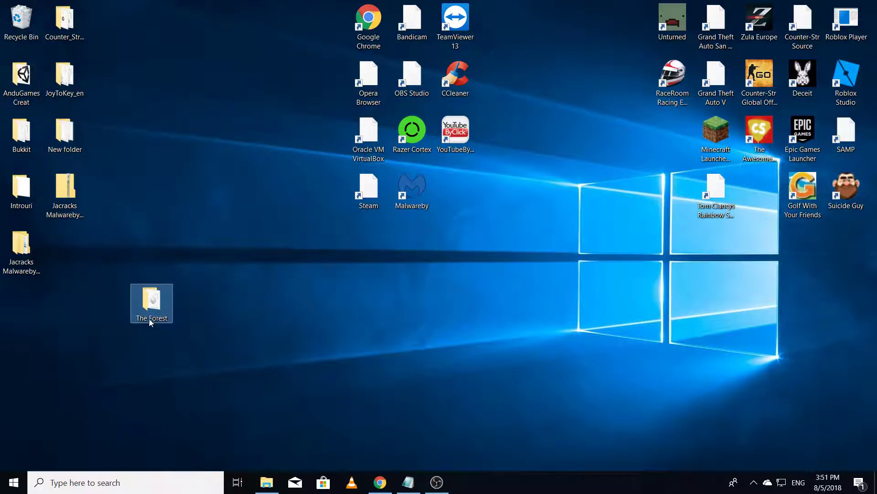
{"action": "double_click", "coordinate": [152, 303]}
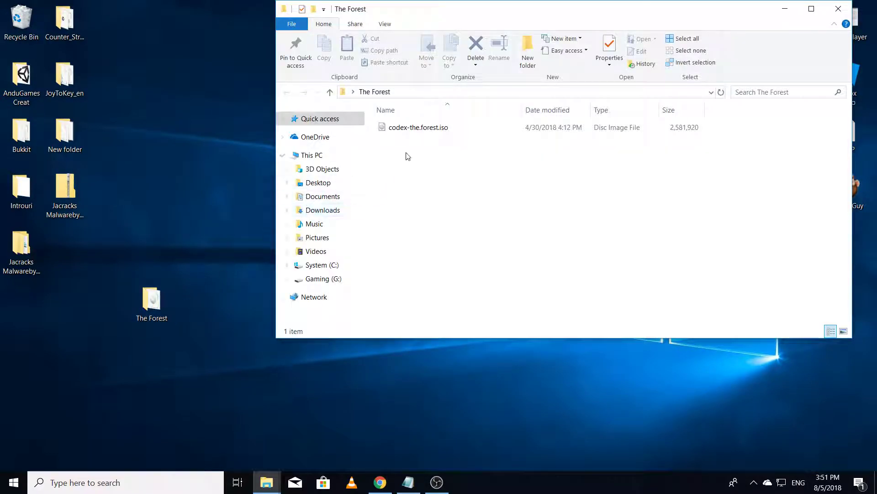
{"action": "left_click", "coordinate": [418, 127]}
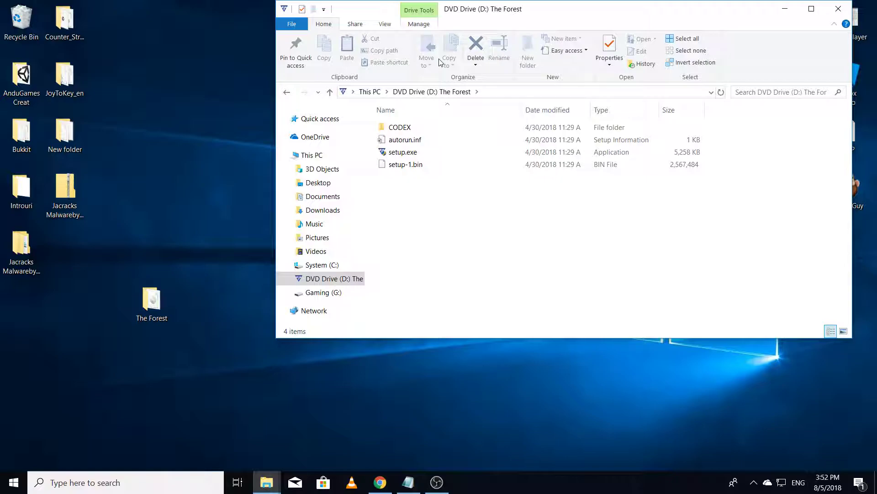
Run setup.exe from the mounted disc and start installing the game to G:\Games\The Forest with a desktop shortcut and Start Menu folder.
{"action": "left_click", "coordinate": [457, 157]}
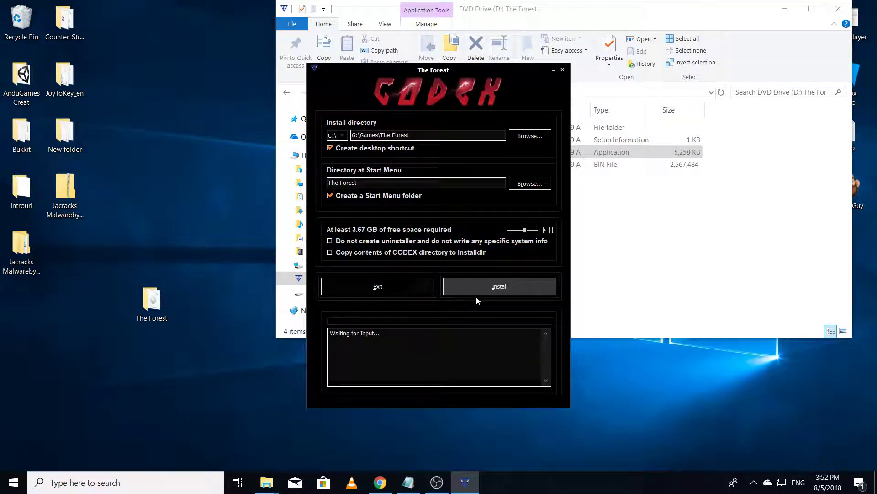
{"action": "left_click", "coordinate": [489, 284]}
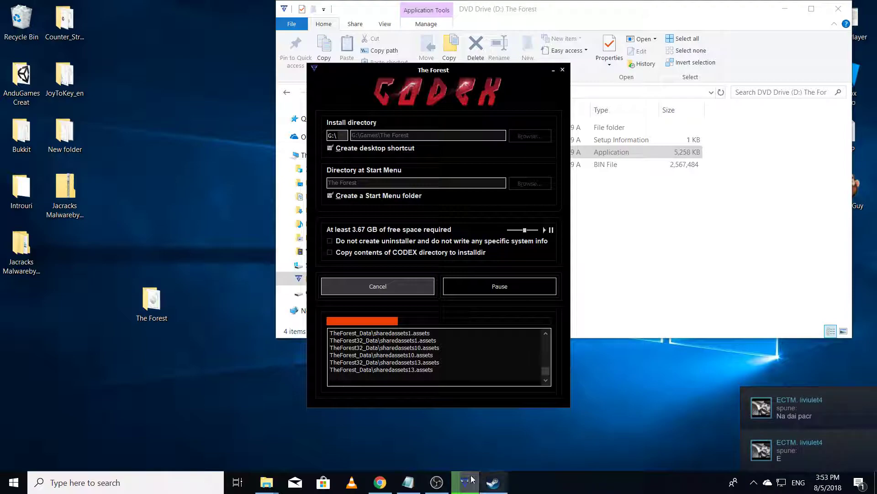
Close the Steam chat window and minimize the DVD Drive (D:) The Forest window behind the installer.
{"action": "right_click", "coordinate": [496, 482]}
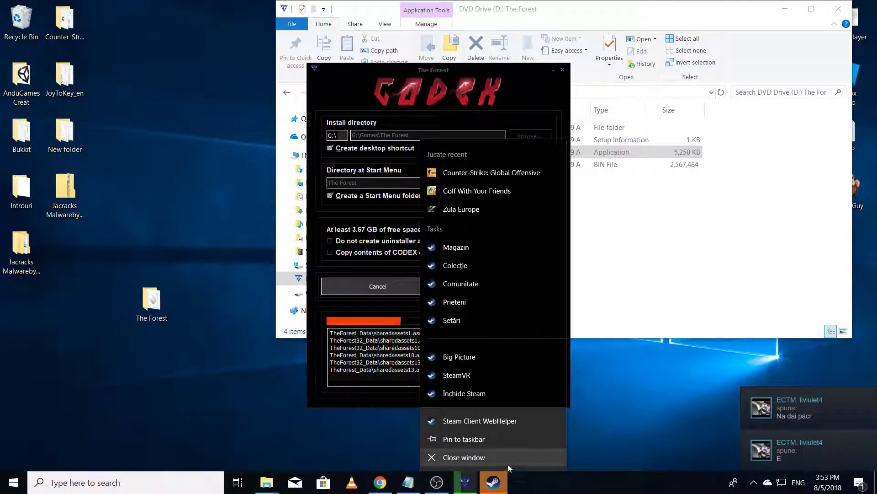
{"action": "left_click", "coordinate": [508, 465]}
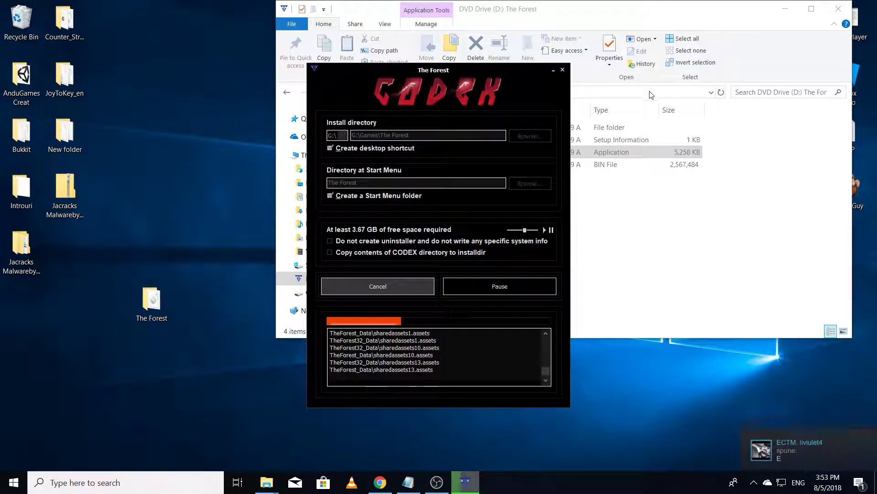
{"action": "left_click_drag", "start_coordinate": [636, 14], "coordinate": [574, 228]}
{"action": "left_click", "coordinate": [723, 223]}
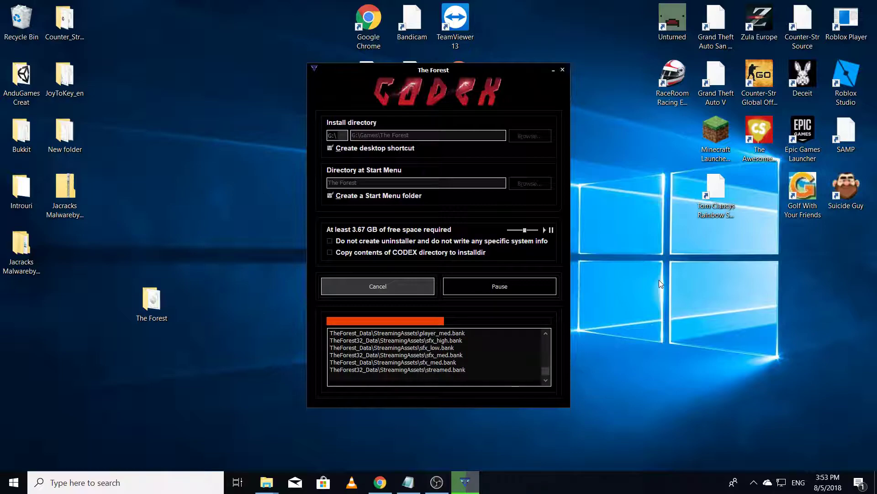
{"action": "left_click_drag", "start_coordinate": [802, 27], "coordinate": [761, 309]}
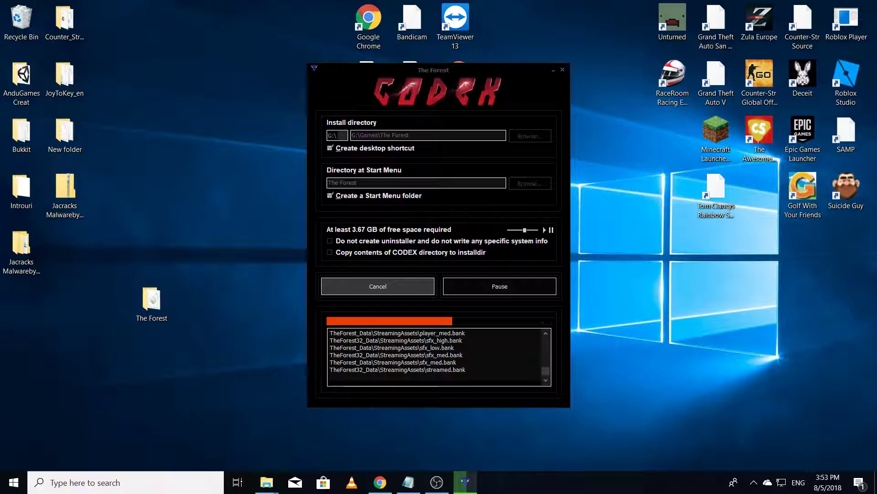
{"action": "mouse_move", "coordinate": [266, 483]}
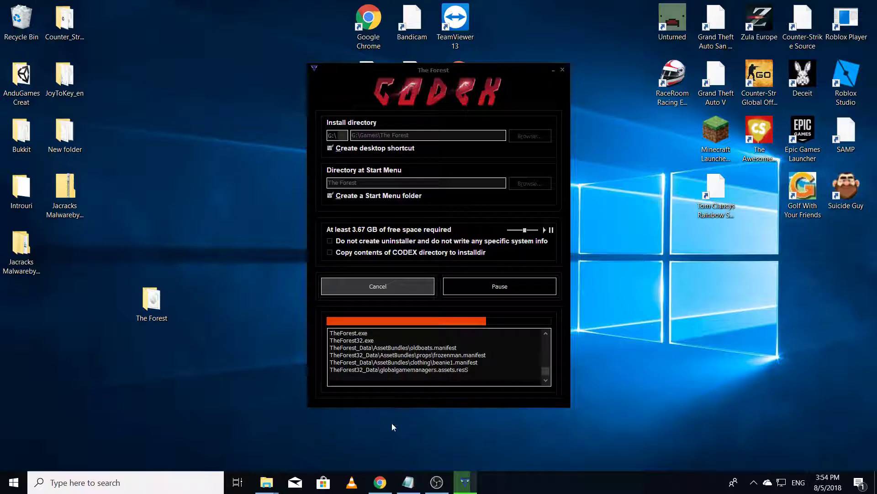
{"action": "left_click", "coordinate": [380, 483]}
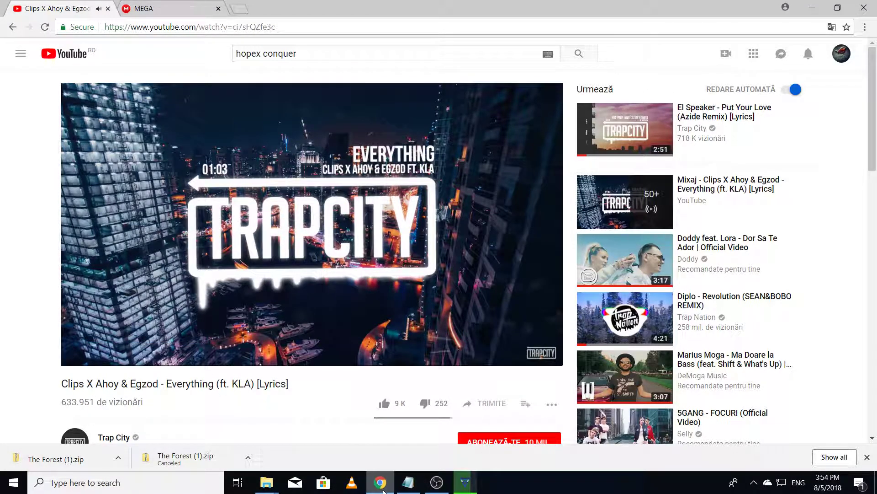
{"action": "left_click", "coordinate": [188, 15]}
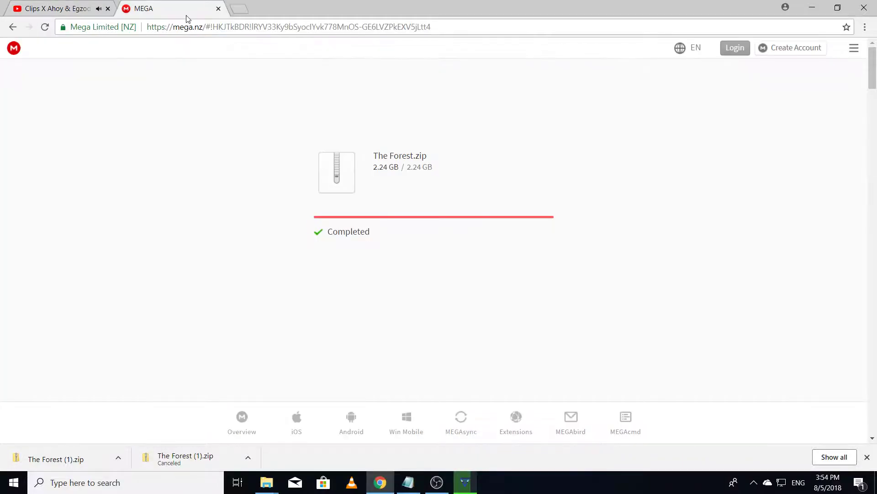
{"action": "left_click", "coordinate": [238, 10]}
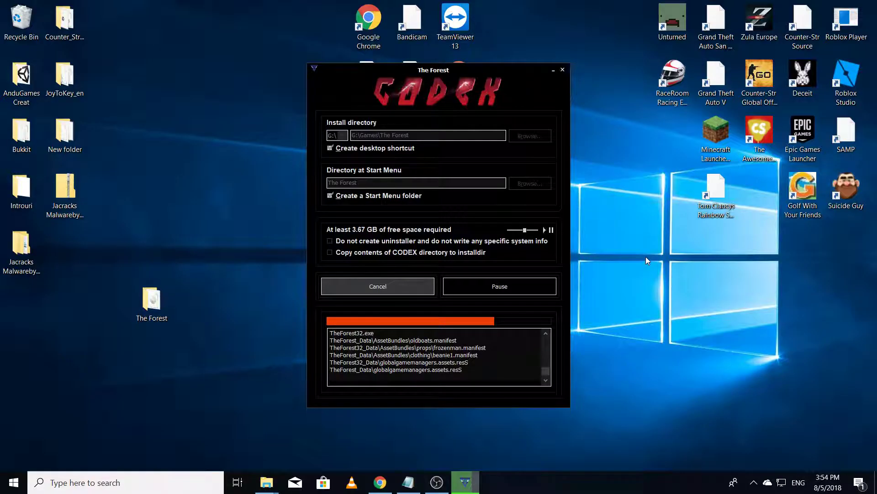
{"action": "left_click_drag", "start_coordinate": [616, 29], "coordinate": [363, 450]}
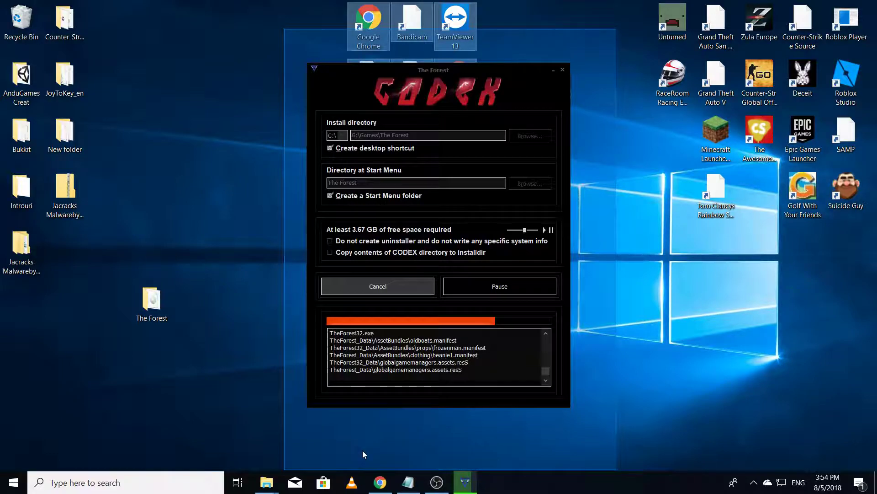
{"action": "left_click_drag", "start_coordinate": [363, 450], "coordinate": [603, 5]}
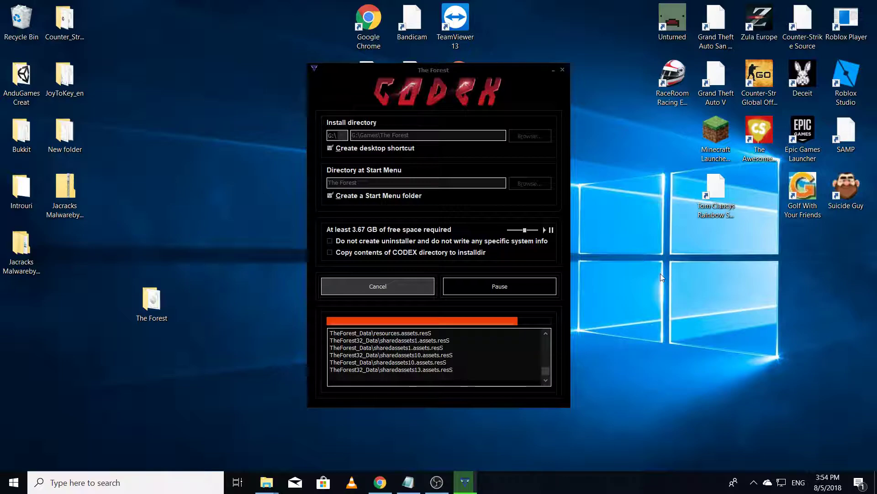
{"action": "right_click", "coordinate": [646, 288]}
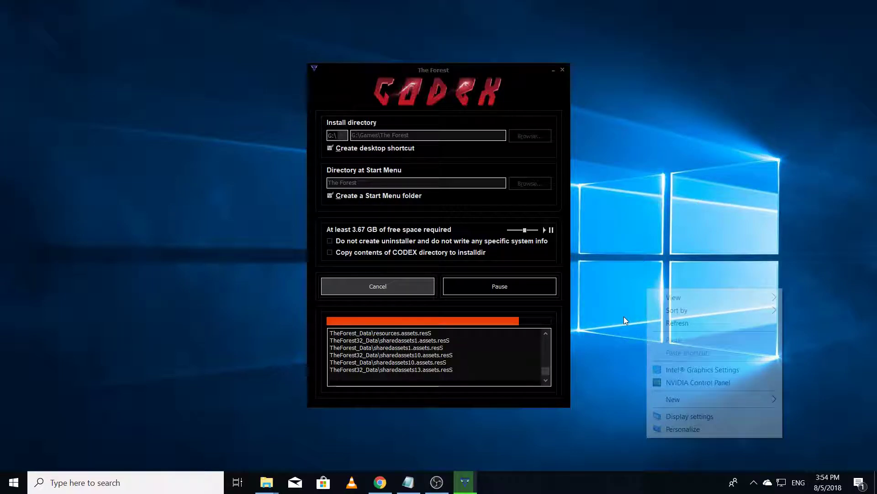
{"action": "left_click", "coordinate": [642, 281]}
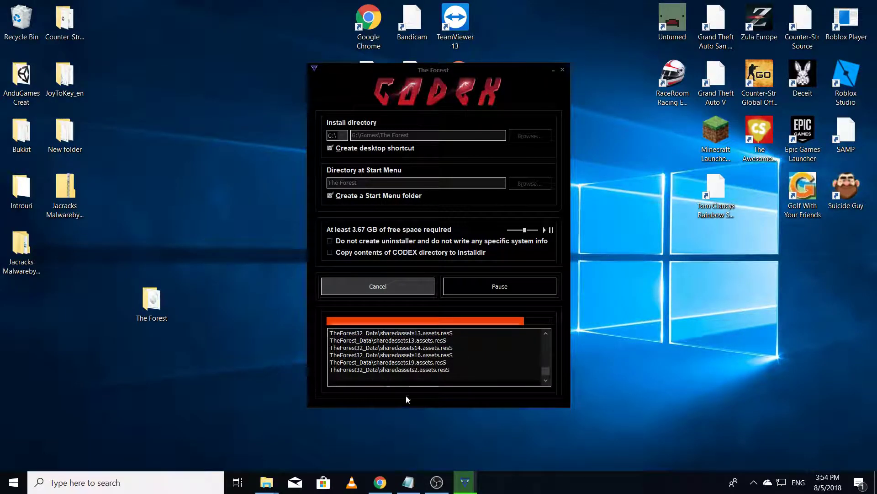
Restore The Forest (1).zip window and browse in it to the install folder G:\Games\The Forest.
{"action": "mouse_move", "coordinate": [277, 483]}
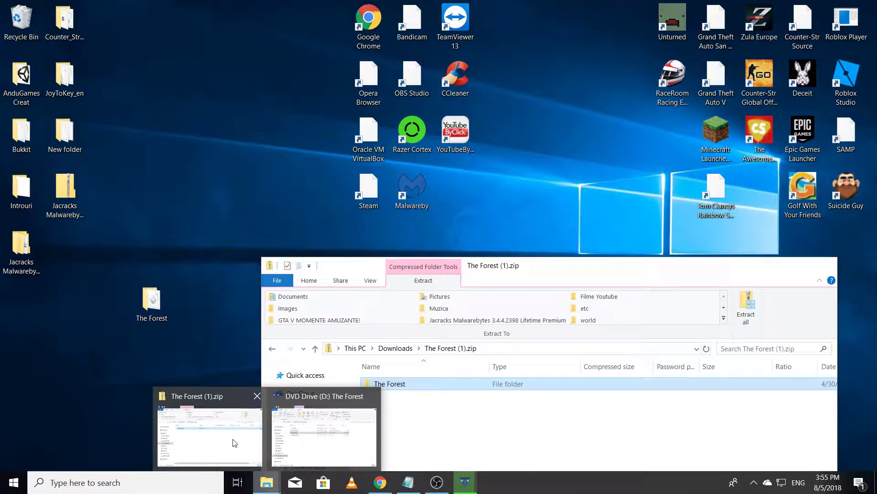
{"action": "mouse_move", "coordinate": [320, 432]}
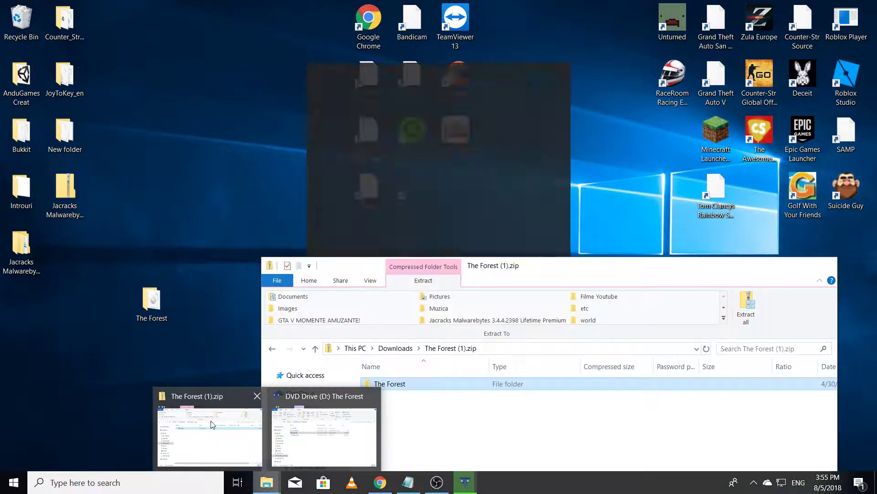
{"action": "left_click", "coordinate": [228, 429]}
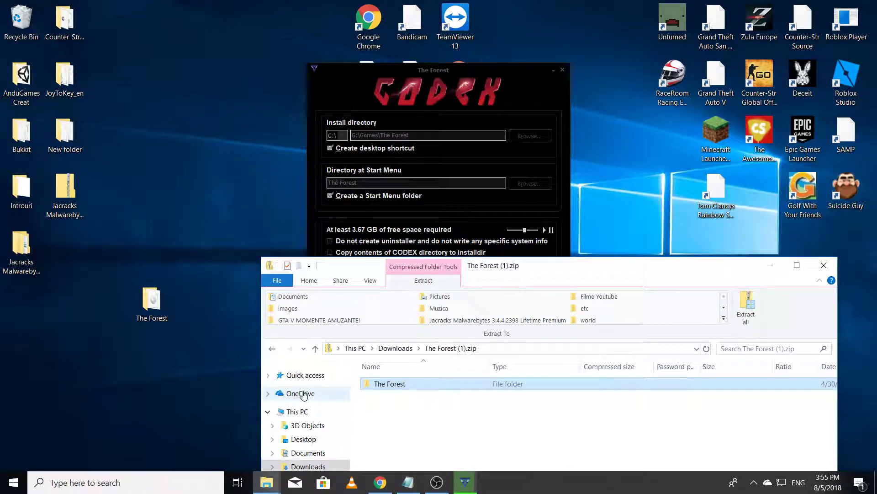
{"action": "mouse_move", "coordinate": [551, 275]}
{"action": "left_mouse_down"}
{"action": "mouse_move", "coordinate": [296, 81]}
{"action": "mouse_move", "coordinate": [75, 283]}
{"action": "mouse_move", "coordinate": [289, 67]}
{"action": "mouse_move", "coordinate": [311, 58]}
{"action": "left_mouse_up"}
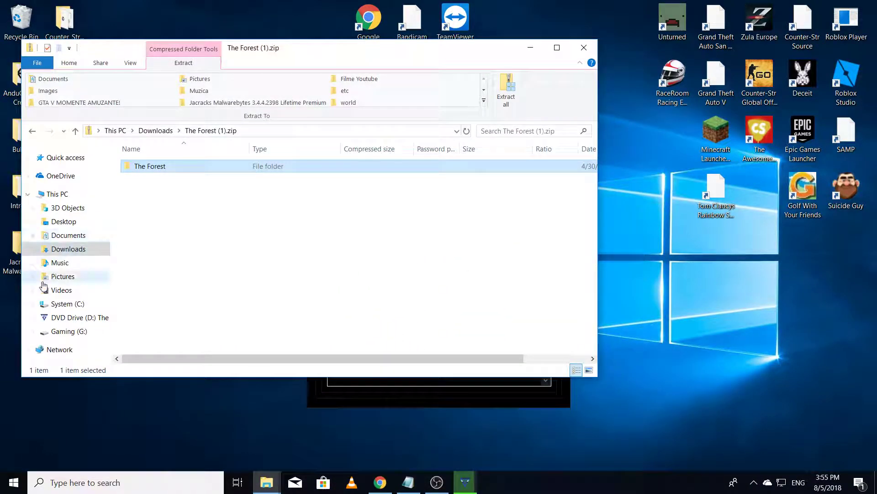
{"action": "left_click", "coordinate": [75, 332]}
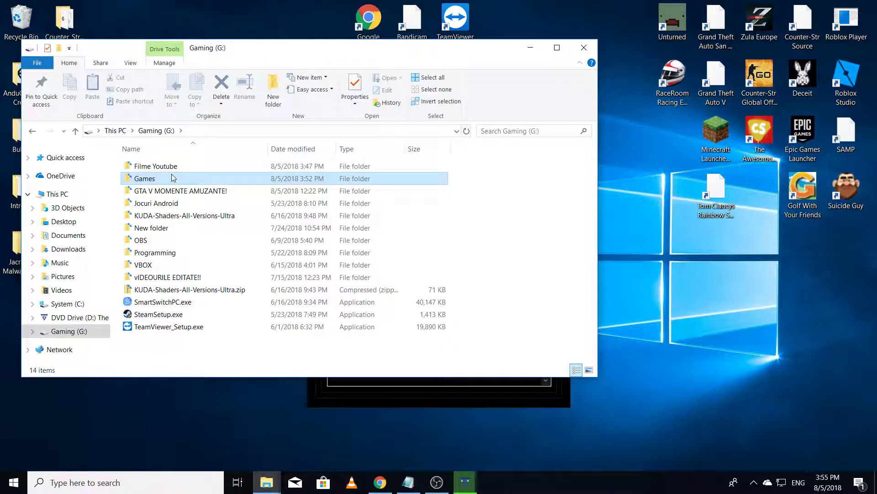
{"action": "double_click", "coordinate": [173, 178]}
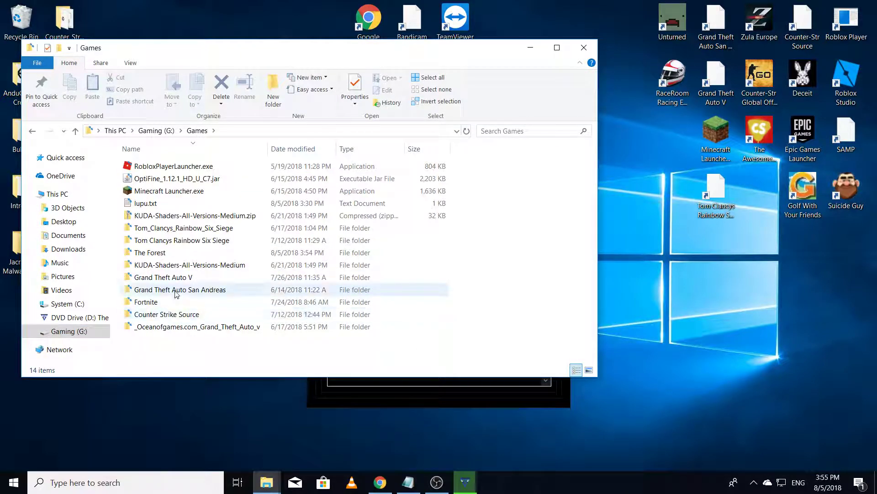
{"action": "left_click", "coordinate": [182, 253]}
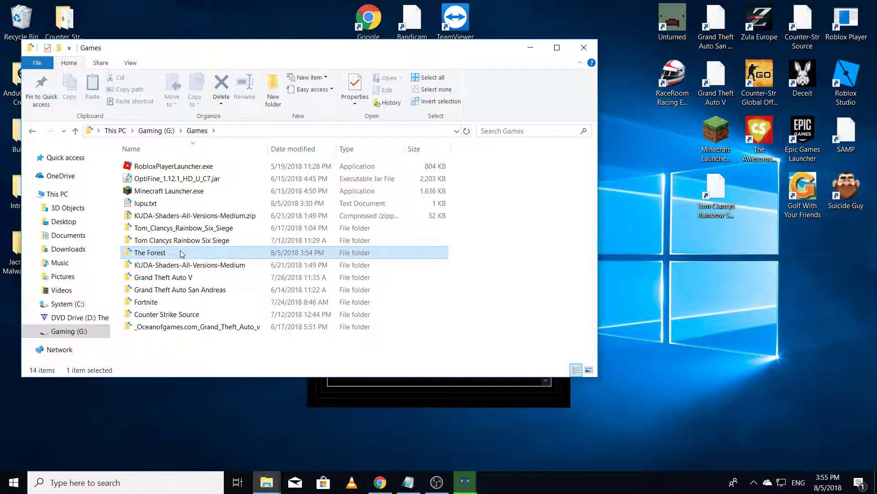
{"action": "double_click", "coordinate": [182, 253]}
Move the install folder window off the installer and finish The Forest setup.
{"action": "left_click_drag", "start_coordinate": [310, 58], "coordinate": [640, 388]}
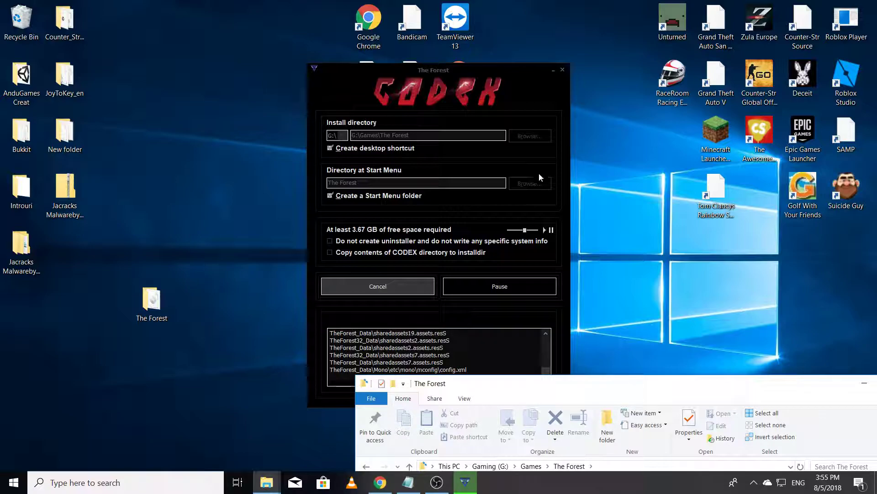
{"action": "left_click", "coordinate": [344, 73]}
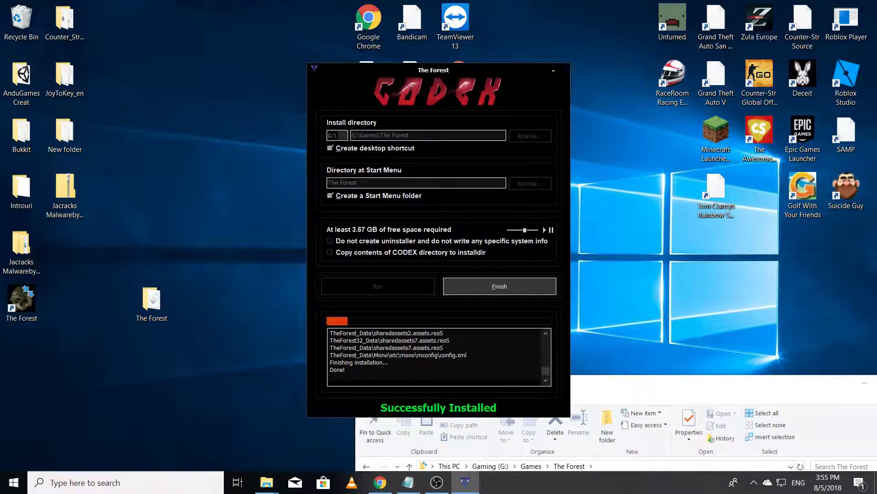
{"action": "left_click", "coordinate": [532, 287]}
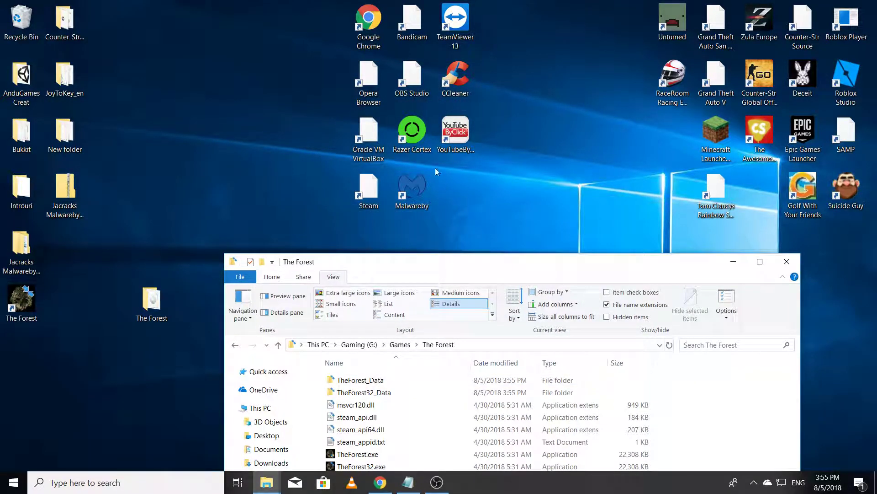
Restore the DVD Drive (D:) The Forest window and arrange it beside the G:\Games\The Forest window.
{"action": "left_click_drag", "start_coordinate": [498, 256], "coordinate": [359, 75]}
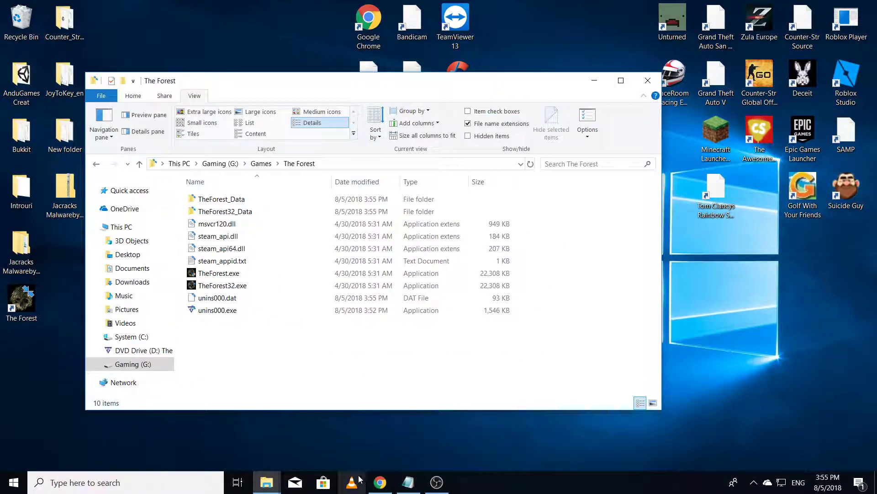
{"action": "mouse_move", "coordinate": [275, 484]}
{"action": "left_click", "coordinate": [307, 432]}
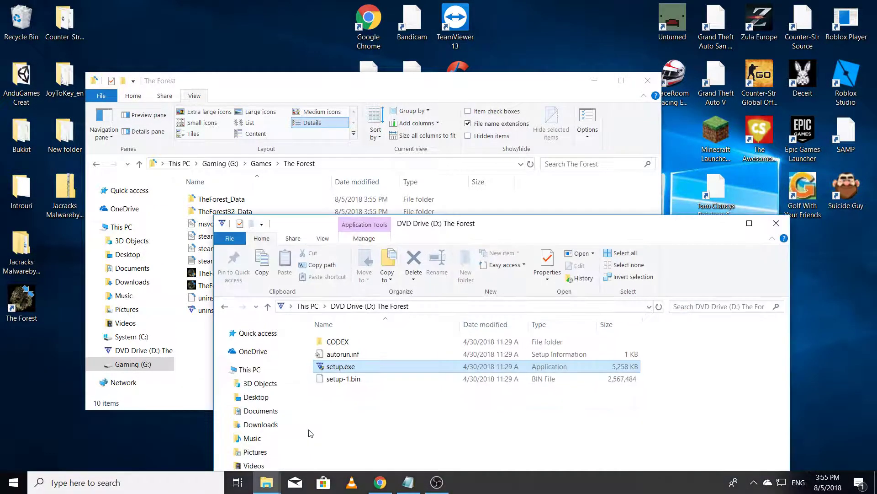
{"action": "left_click_drag", "start_coordinate": [503, 223], "coordinate": [576, 91]}
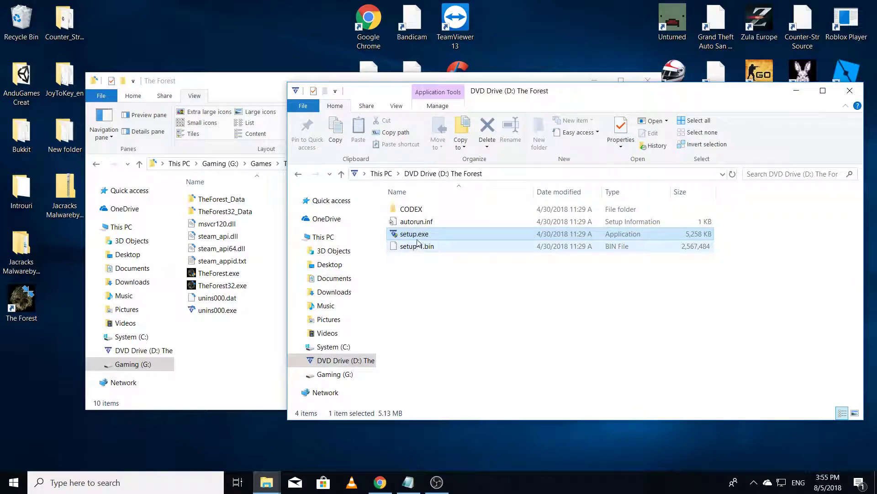
Copy all files and folders from the CODEX folder on the DVD drive and close that window.
{"action": "double_click", "coordinate": [446, 211]}
{"action": "left_click_drag", "start_coordinate": [433, 385], "coordinate": [461, 197]}
{"action": "right_click", "coordinate": [470, 234]}
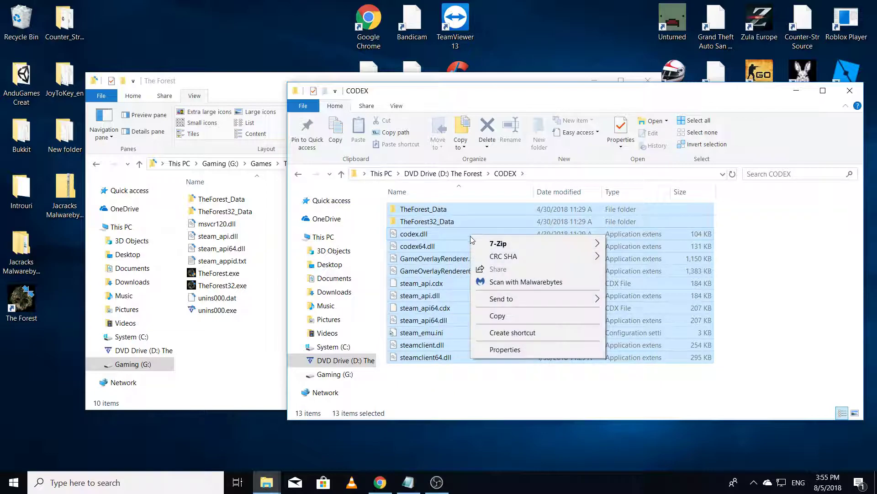
{"action": "left_click", "coordinate": [497, 316]}
{"action": "left_click", "coordinate": [850, 90]}
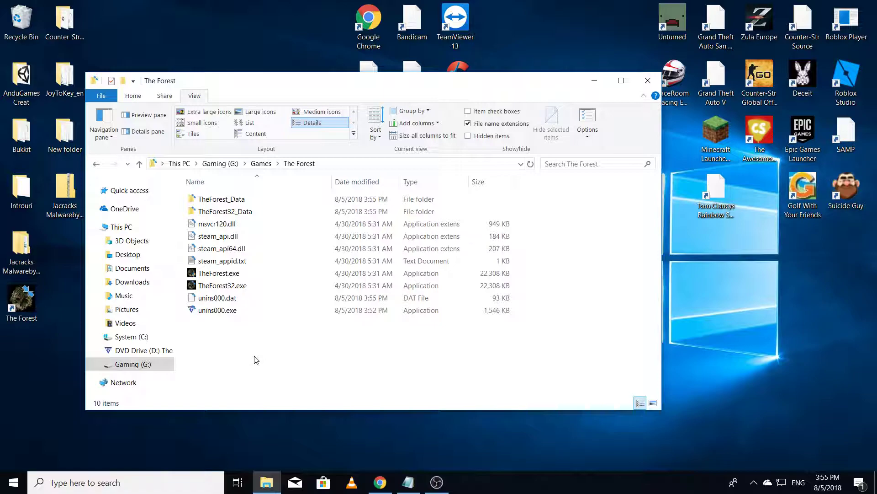
Paste the CODEX files into G:\Games\The Forest, replacing the files with the same names, and look over the folder's contents.
{"action": "key", "text": "ctrl+v"}
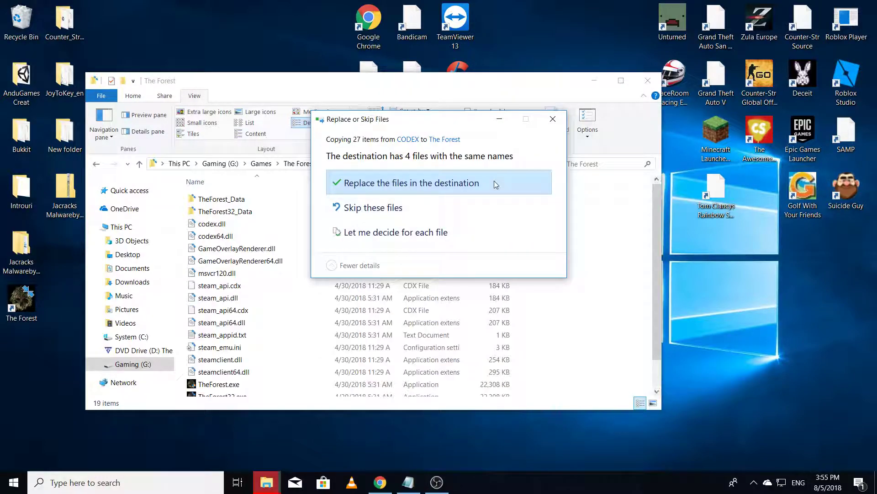
{"action": "left_click", "coordinate": [494, 182]}
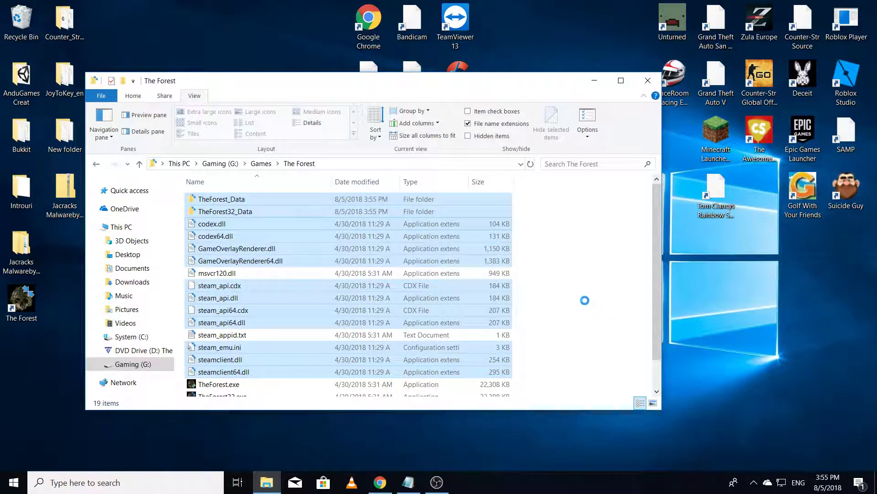
{"action": "left_click", "coordinate": [571, 326]}
{"action": "scroll", "coordinate": [442, 346], "scroll_direction": "down", "scroll_amount": 1}
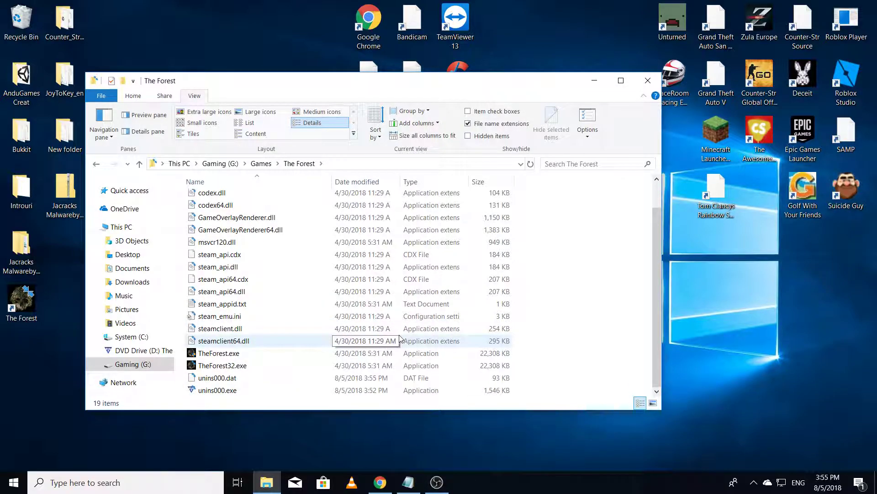
{"action": "scroll", "coordinate": [274, 356], "scroll_direction": "up", "scroll_amount": 1}
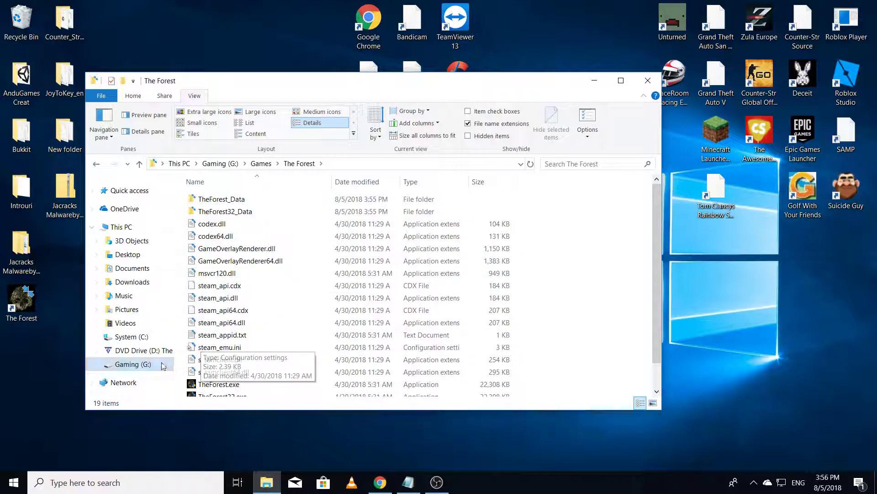
Close the install folder window and move The Forest desktop shortcut beside the other game shortcuts.
{"action": "left_click", "coordinate": [648, 80]}
{"action": "left_click_drag", "start_coordinate": [15, 322], "coordinate": [771, 187]}
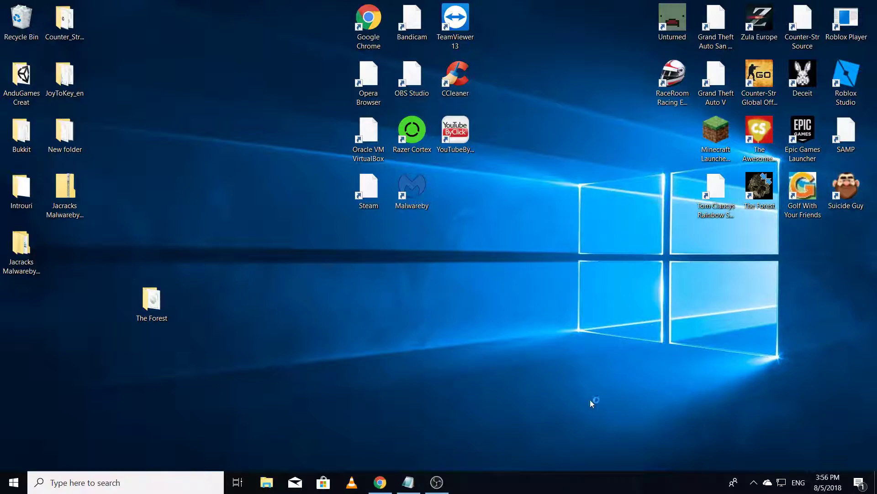
Set the graphics quality to High in TheForest Configuration and close the Steam window.
{"action": "left_click", "coordinate": [446, 300]}
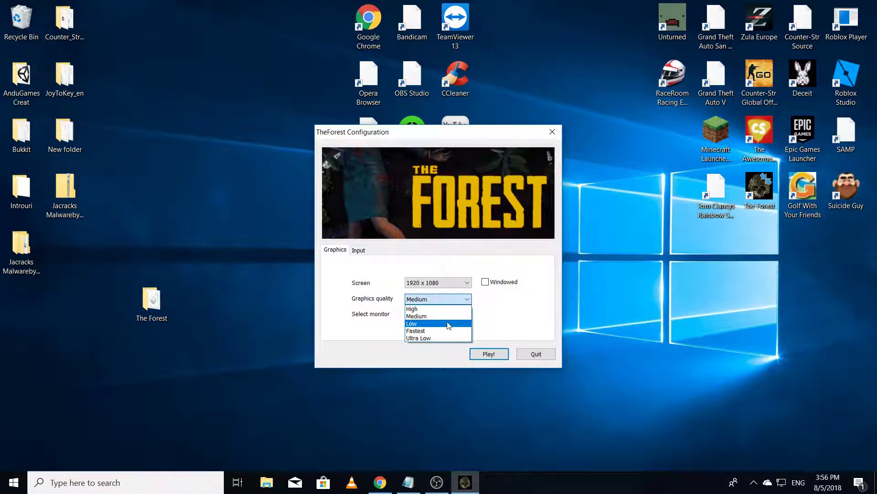
{"action": "left_click", "coordinate": [447, 312]}
{"action": "left_click", "coordinate": [445, 299]}
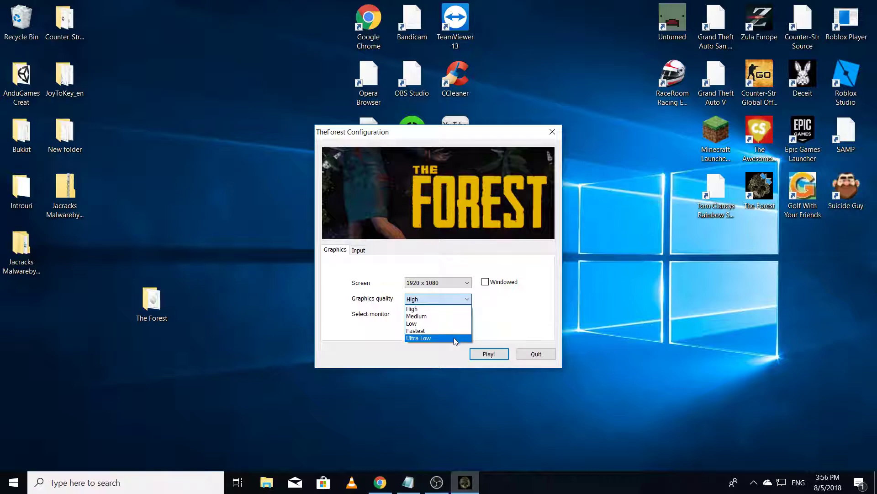
{"action": "left_click", "coordinate": [446, 308]}
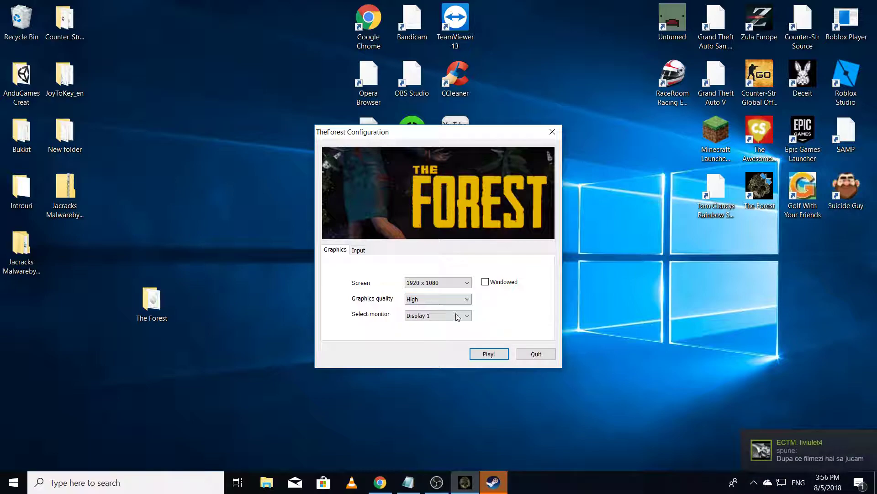
{"action": "right_click", "coordinate": [502, 480]}
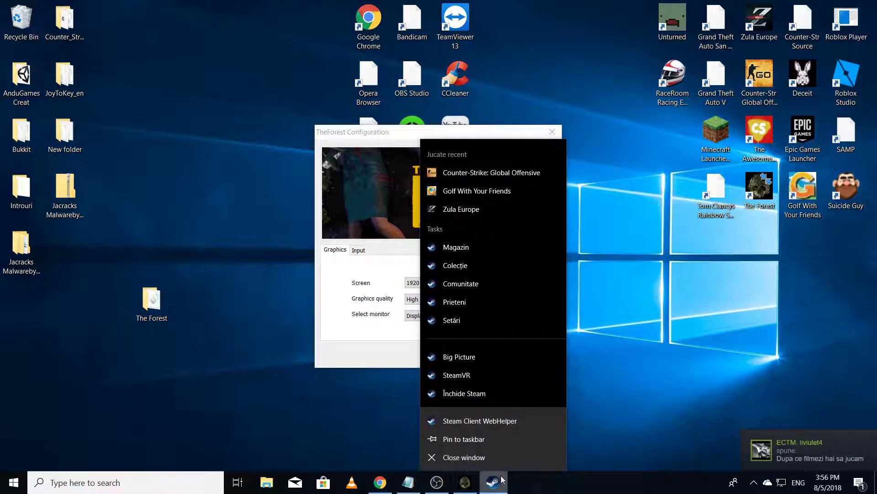
{"action": "left_click", "coordinate": [487, 460]}
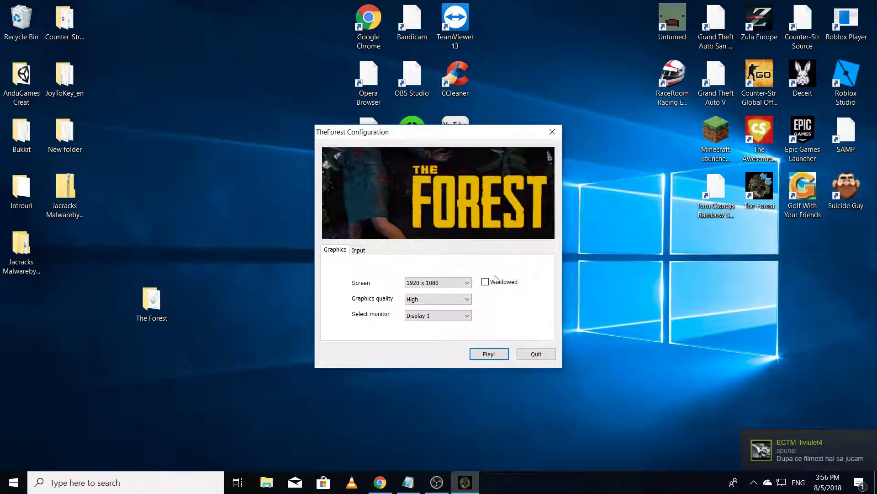
Enable Windowed mode in TheForest Configuration and start the game.
{"action": "left_click", "coordinate": [503, 284]}
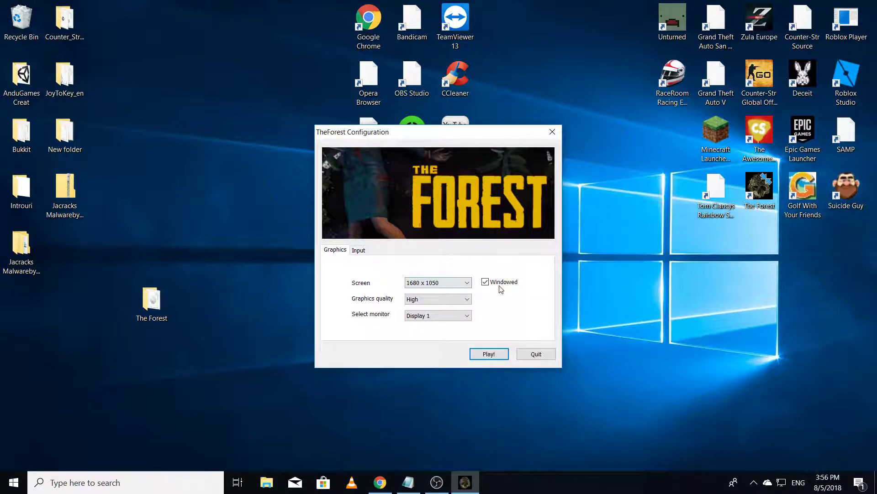
{"action": "left_click", "coordinate": [484, 282]}
{"action": "left_click", "coordinate": [505, 284]}
{"action": "left_click", "coordinate": [488, 358]}
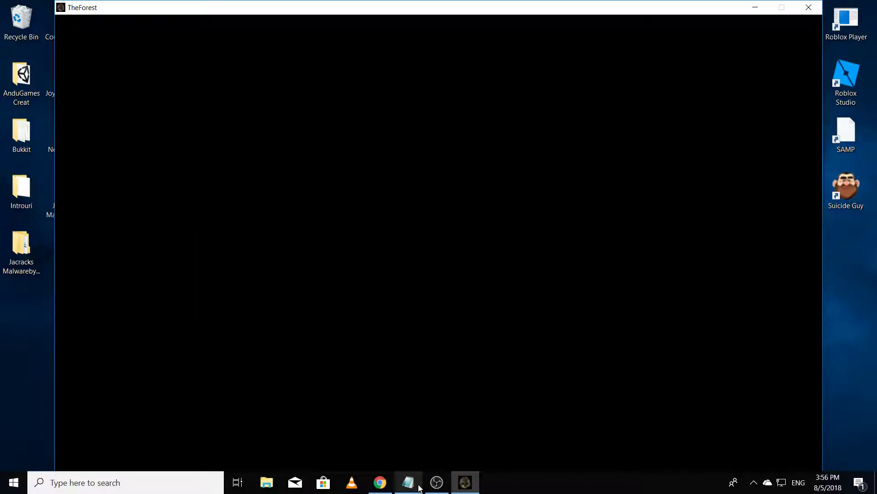
Check the recording in the OBS window and return to The Forest.
{"action": "left_click", "coordinate": [437, 482]}
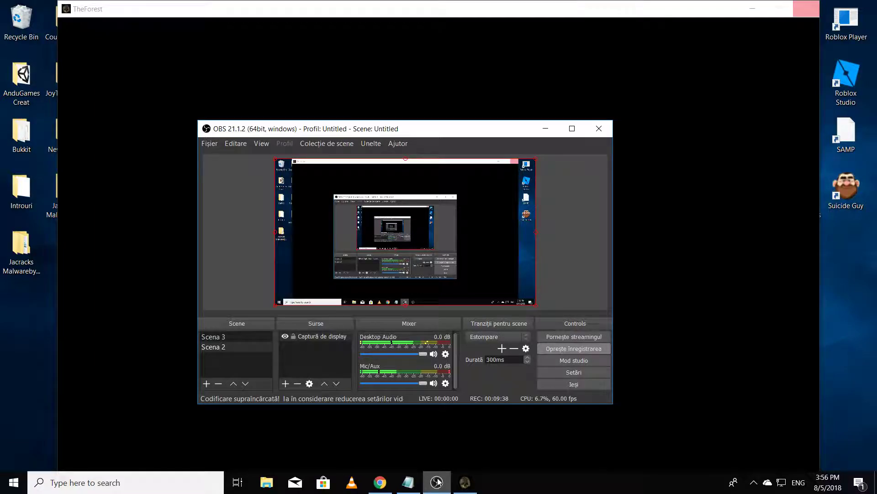
{"action": "left_click", "coordinate": [437, 482]}
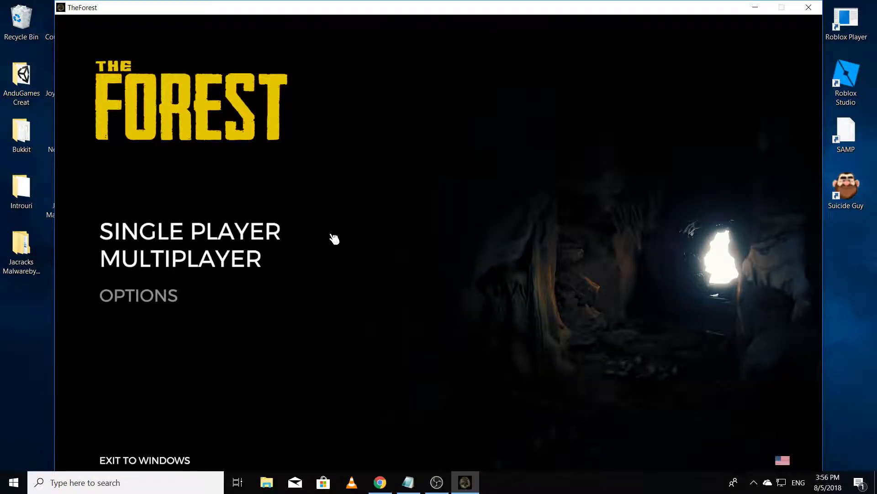
Continue the single-player game saved in Slot 1.
{"action": "left_click", "coordinate": [233, 238]}
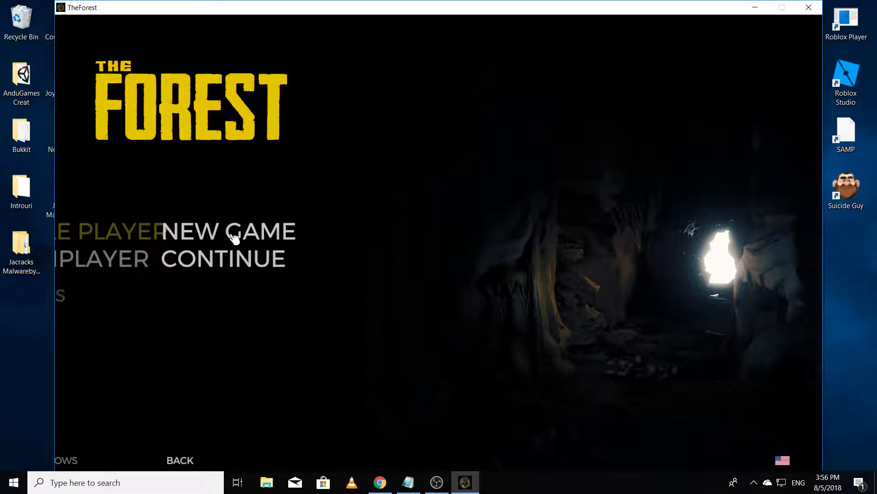
{"action": "left_click", "coordinate": [202, 261]}
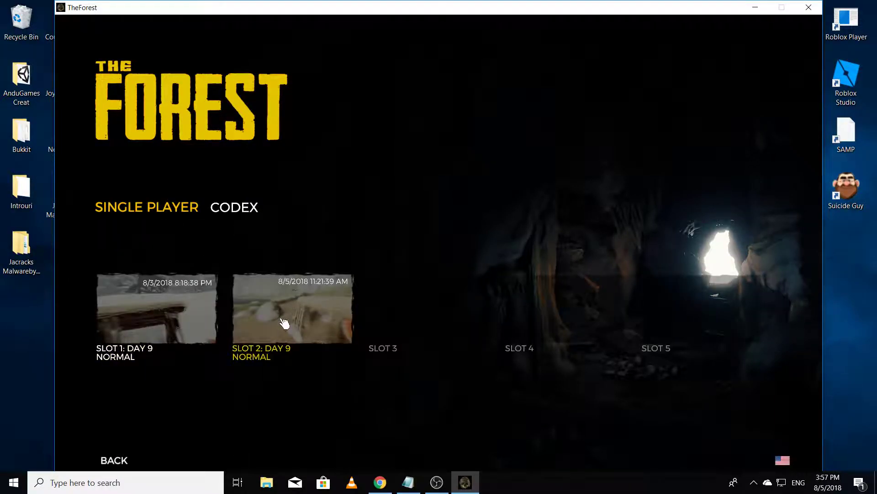
{"action": "left_click", "coordinate": [172, 319]}
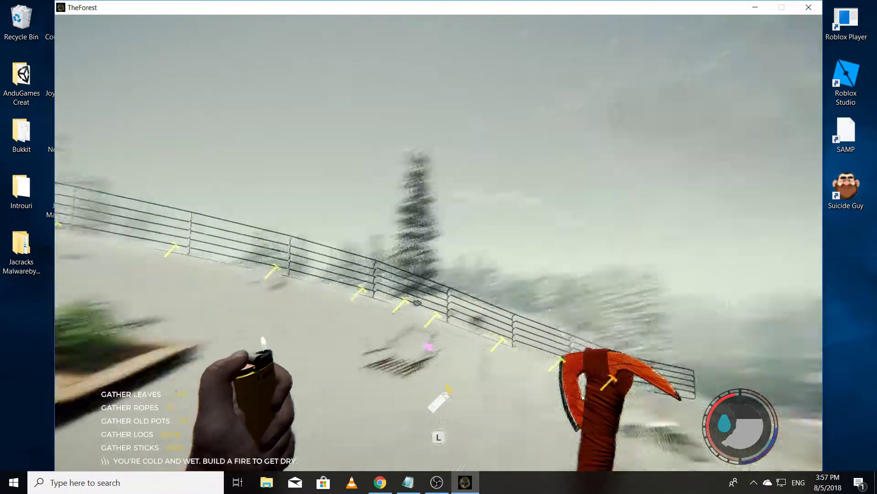
Walk around the snowy base past the garden beds and tree stumps to the lit campfire.
{"action": "key", "text": "w"}
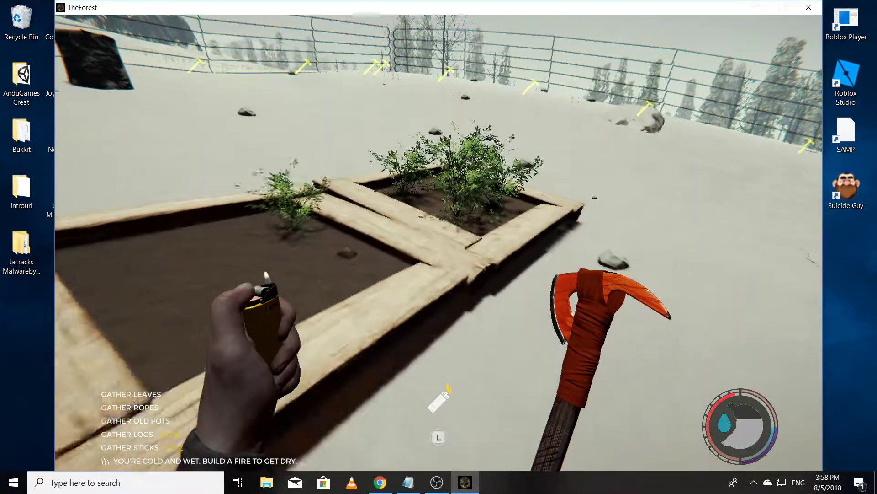
{"action": "key", "text": "w"}
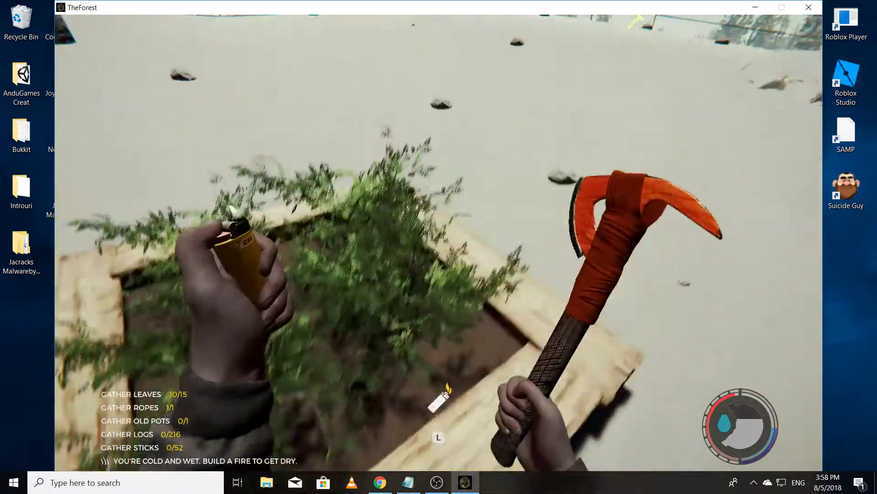
{"action": "key", "text": "w"}
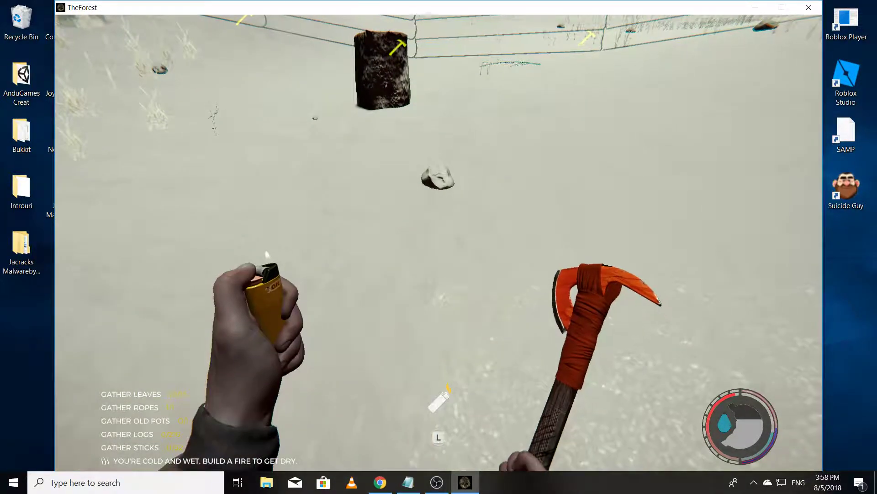
{"action": "key", "text": "w"}
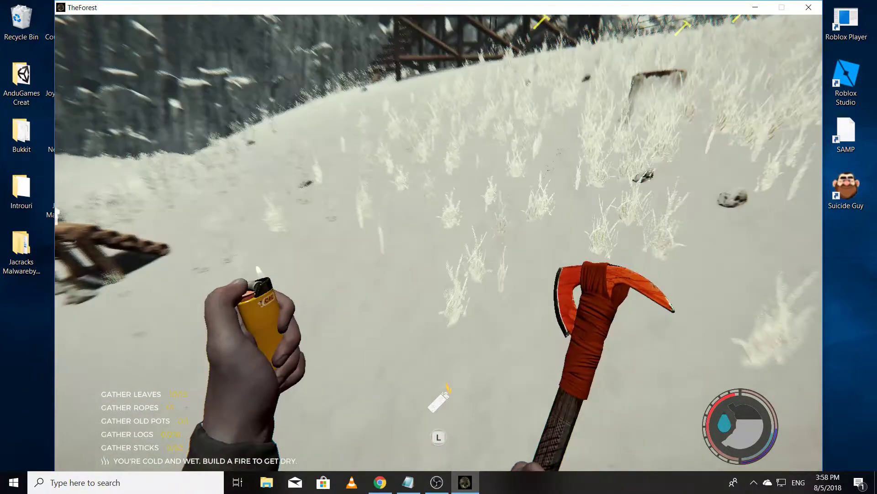
{"action": "key", "text": "w"}
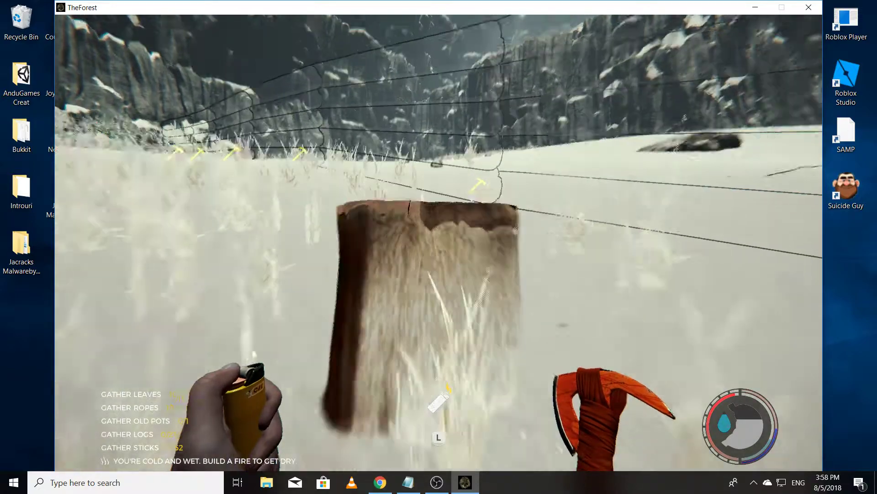
{"action": "key", "text": "w"}
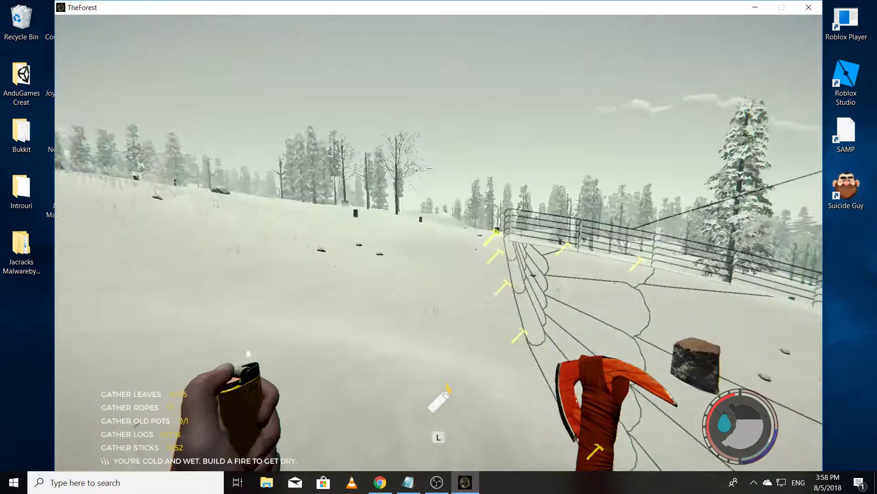
{"action": "key", "text": "w"}
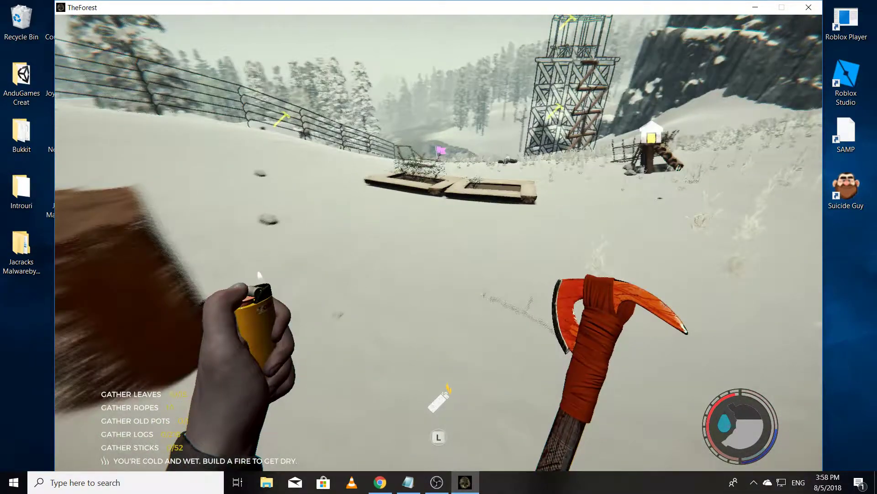
{"action": "key", "text": "w"}
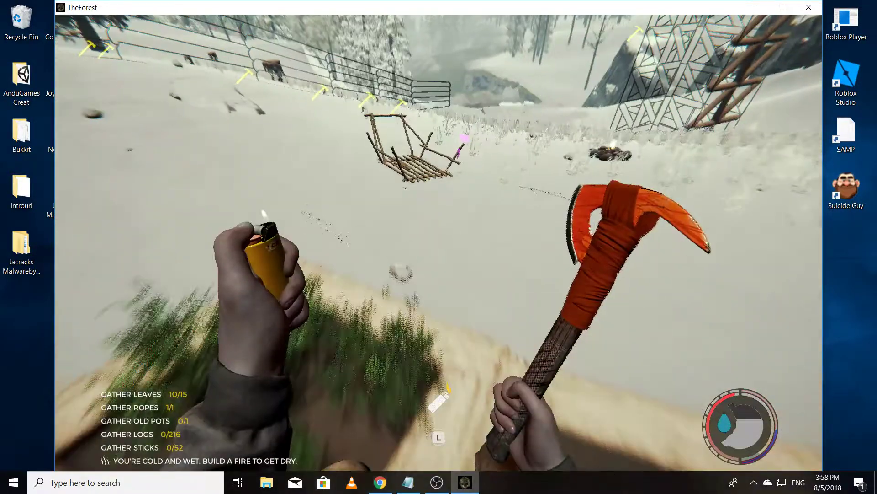
{"action": "key", "text": "w"}
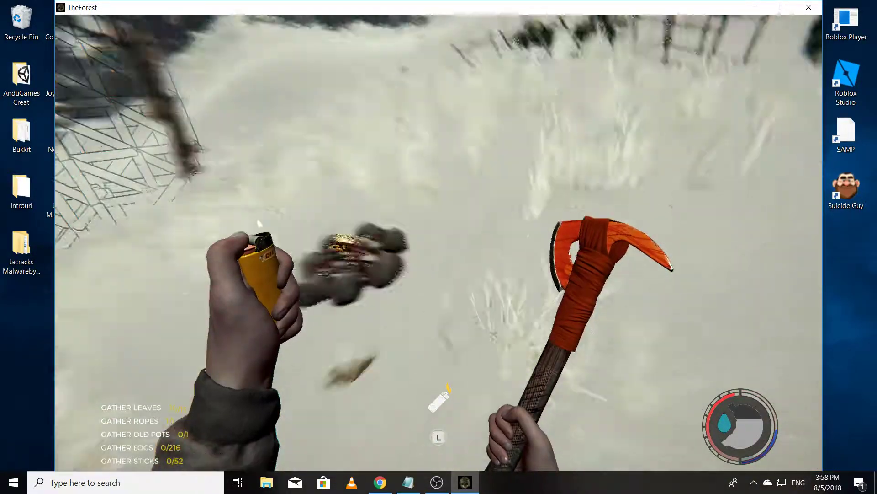
{"action": "key", "text": "w"}
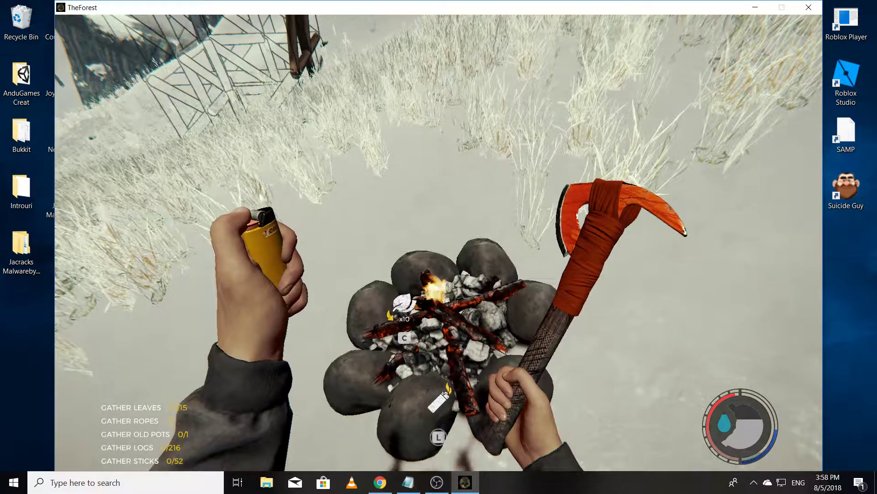
Equip the flare gun from the inventory and fire it toward the cliffs.
{"action": "key", "text": "i"}
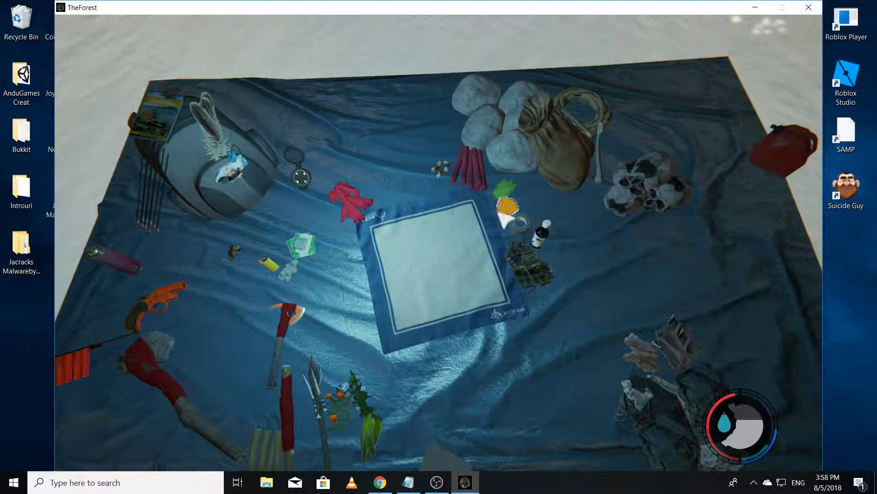
{"action": "left_click", "coordinate": [168, 291]}
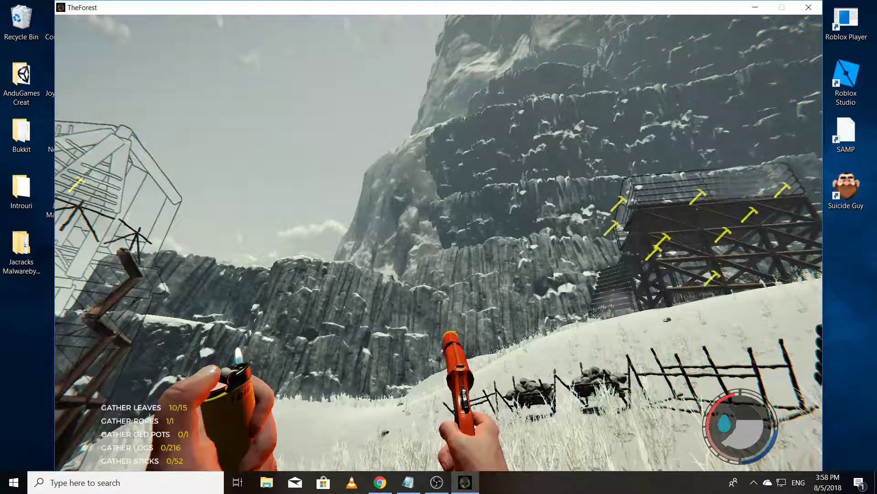
{"action": "left_click", "coordinate": [438, 243]}
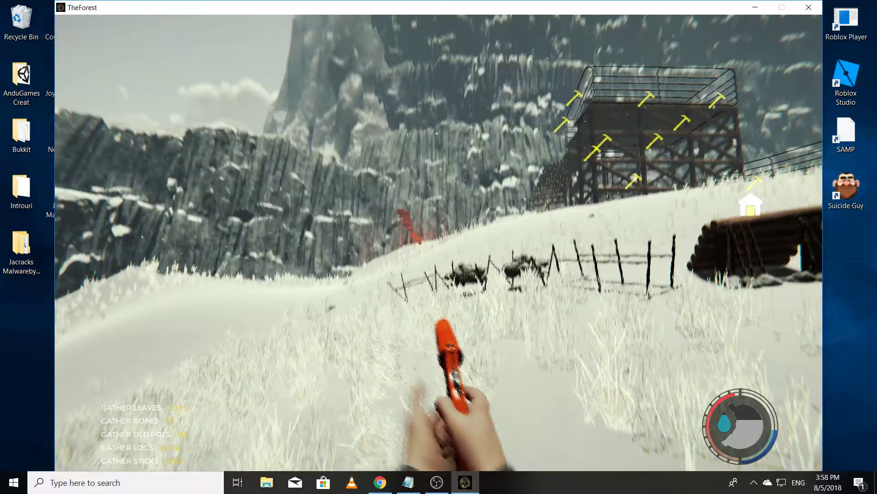
Check the inventory again, then walk with the axe past the stick fence toward the unfinished tower.
{"action": "key", "text": "Tab"}
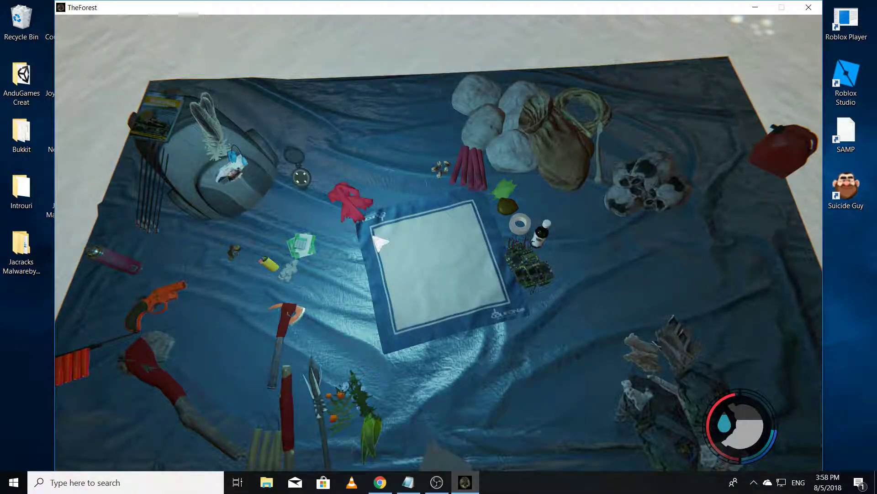
{"action": "key", "text": "Tab"}
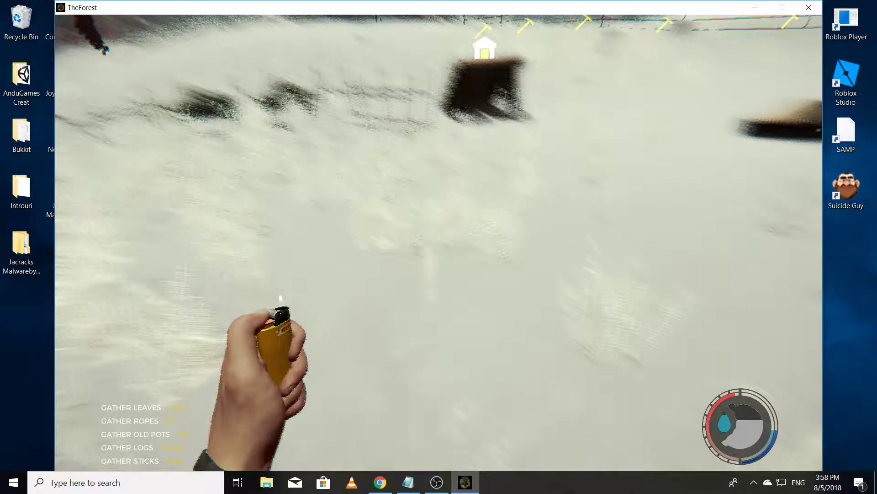
{"action": "key", "text": "w"}
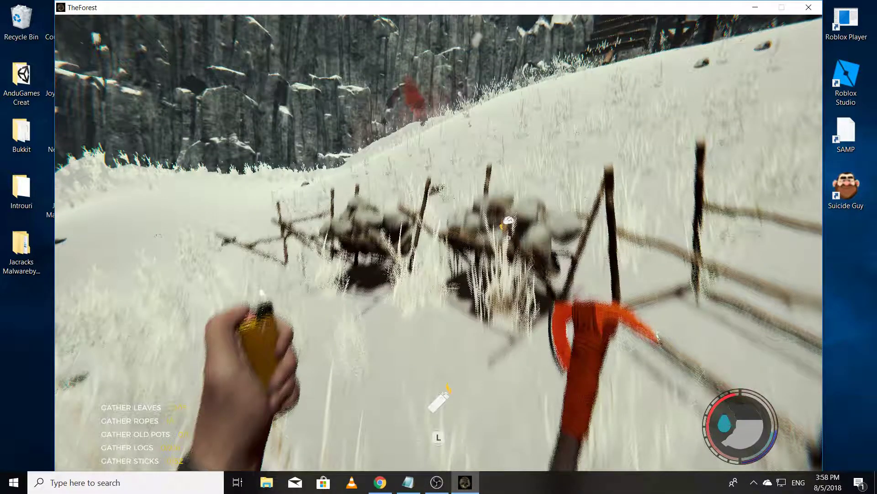
{"action": "key", "text": "w"}
{"action": "key", "text": "w"}
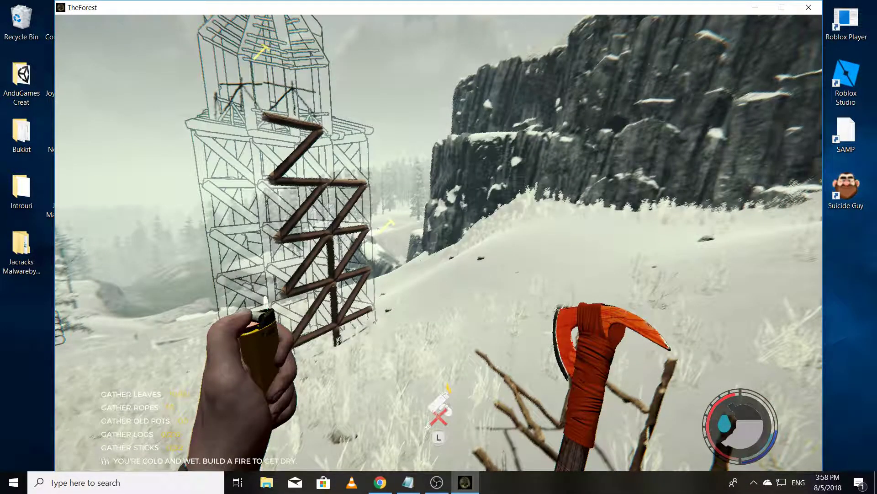
{"action": "key", "text": "w"}
Pause the game, exit to the main menu and bring up the OBS window.
{"action": "key", "text": "Escape"}
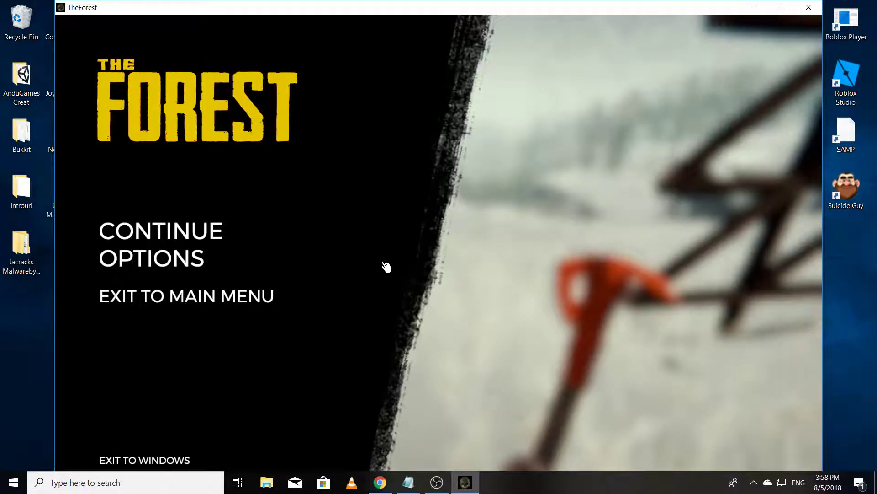
{"action": "left_click", "coordinate": [229, 296]}
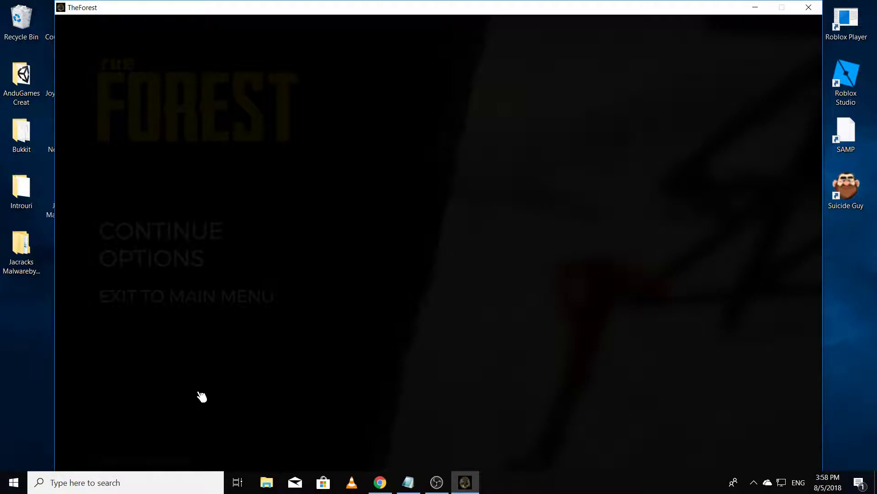
{"action": "left_click", "coordinate": [437, 482]}
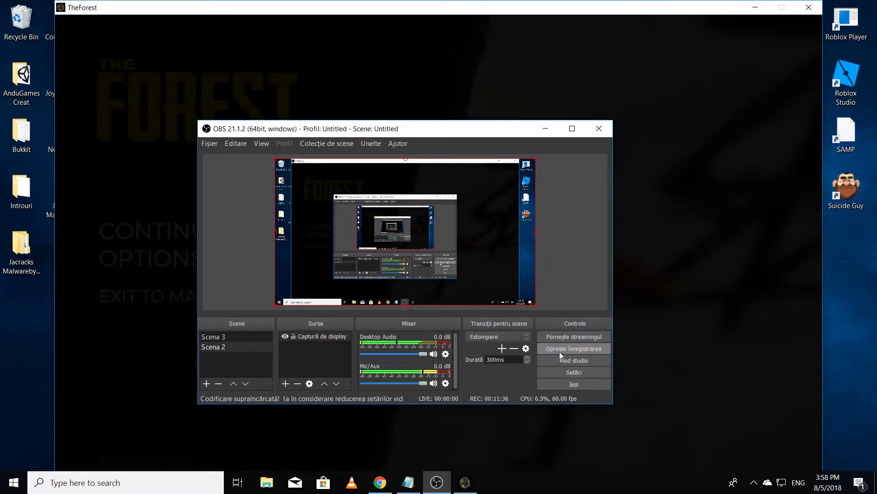